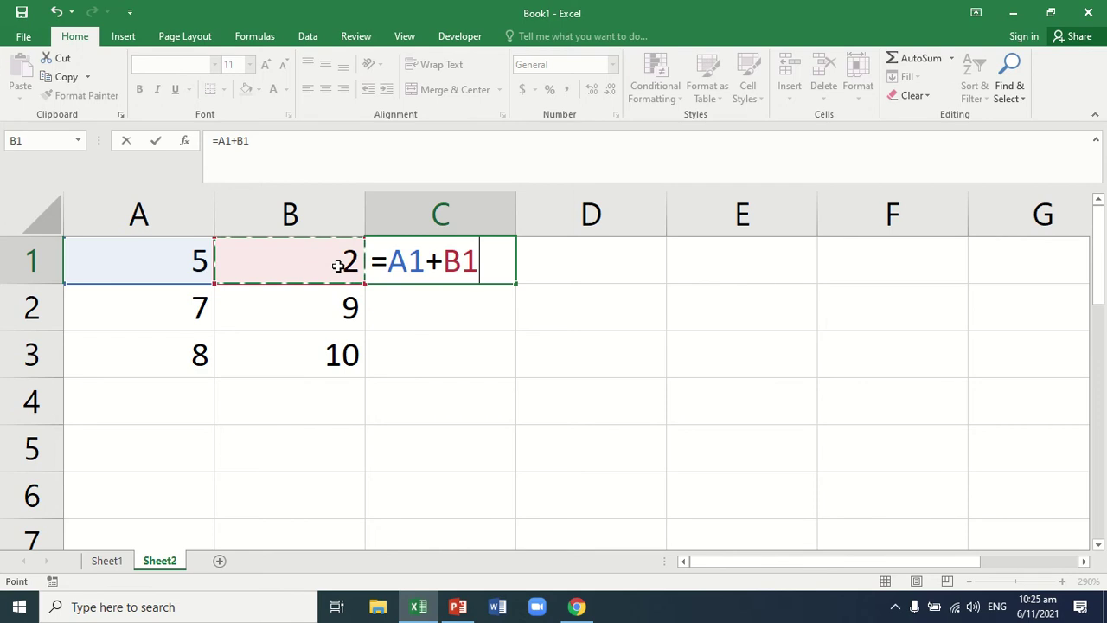
Step: Enter the formula =A1+B1 in C1 and fill it down through C3
key("Return")
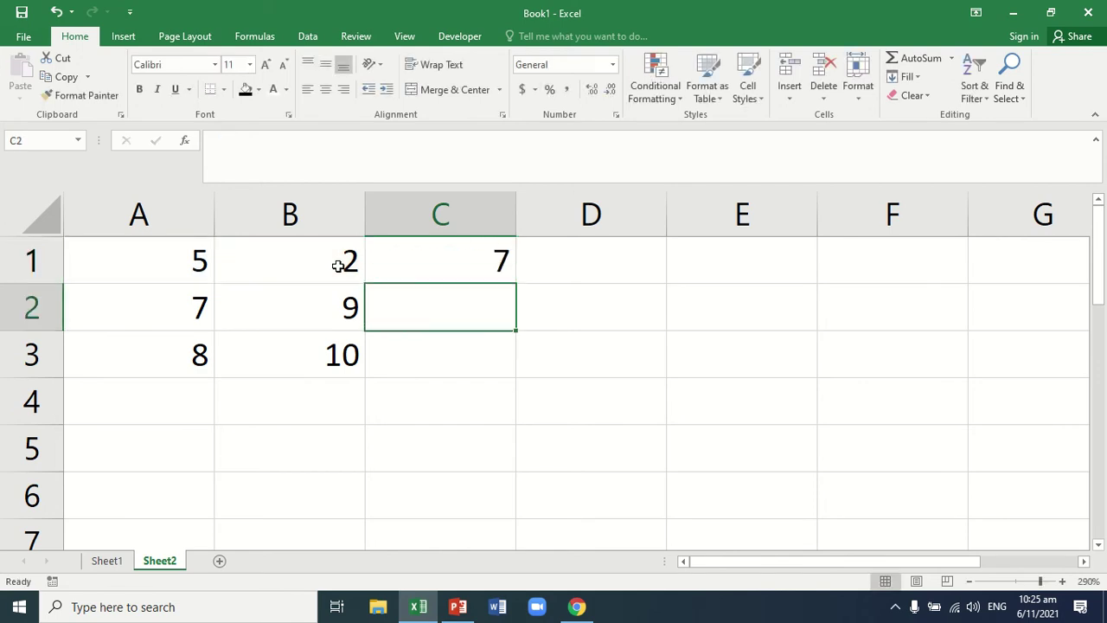
left_click(459, 255)
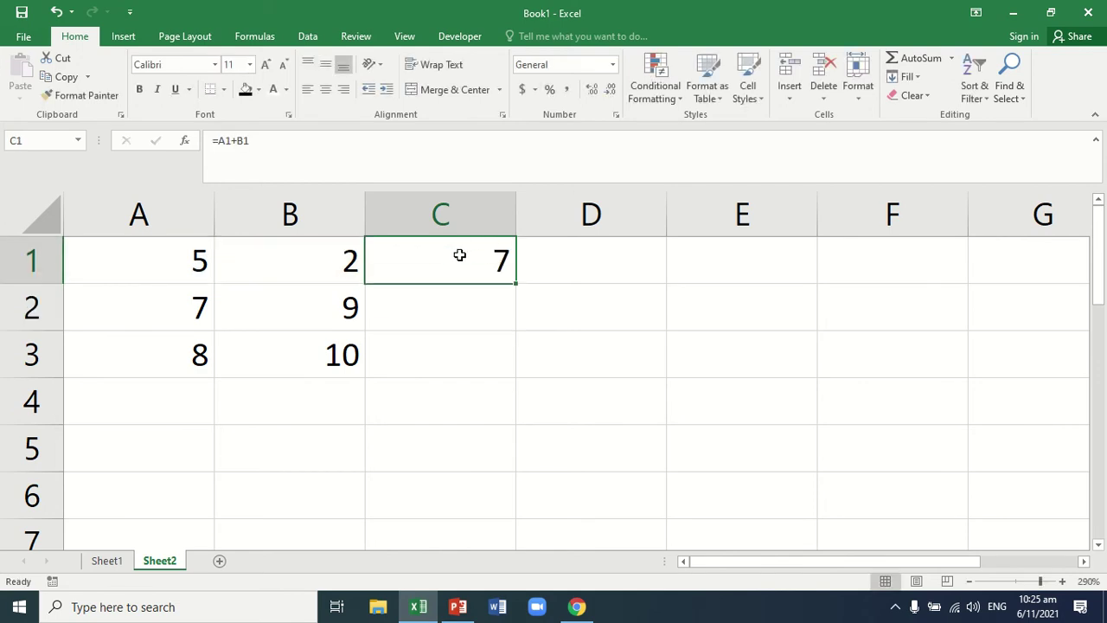
left_click(515, 287)
left_click_drag(1041, 581, 1064, 584)
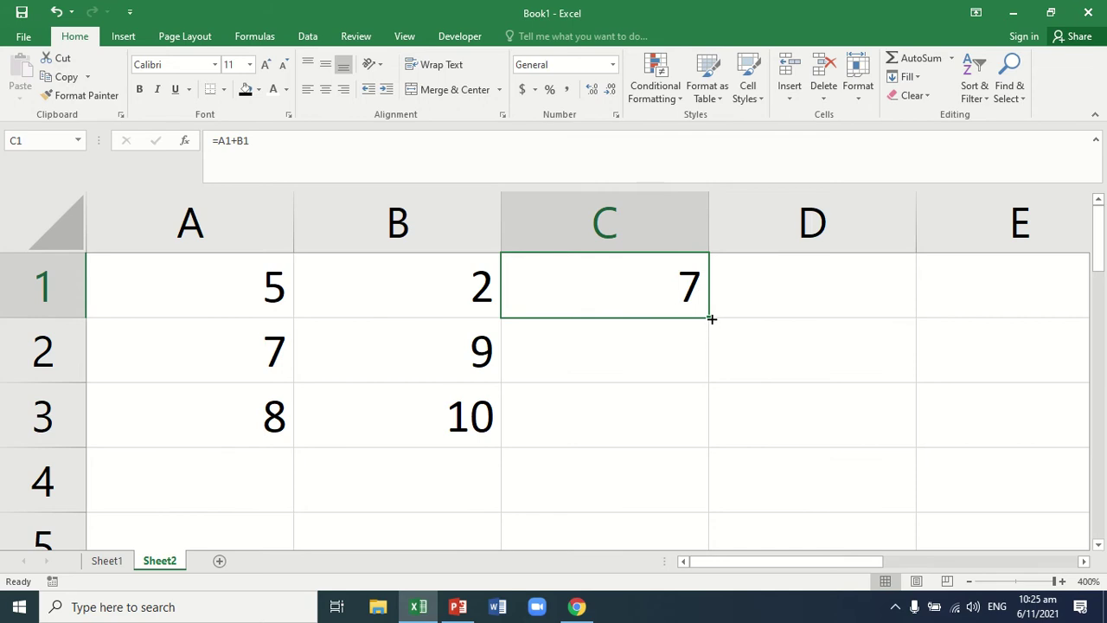
left_click_drag(711, 319, 706, 362)
left_click_drag(709, 407, 707, 439)
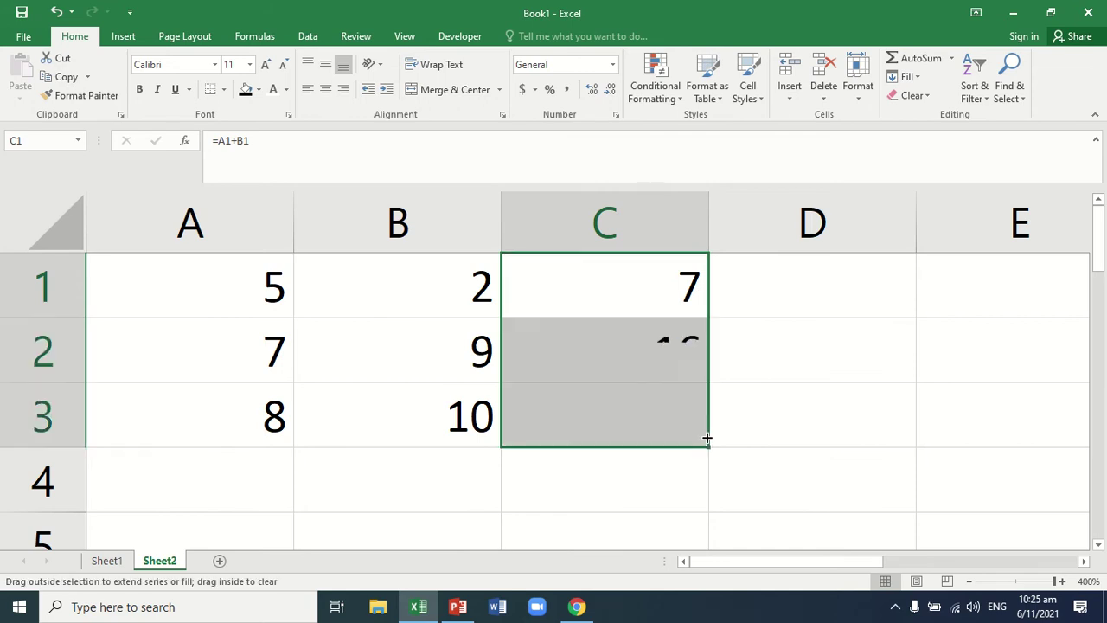
Step: Check the cell references in the copied formulas in C2 and C3
left_click(623, 384)
double_click(621, 358)
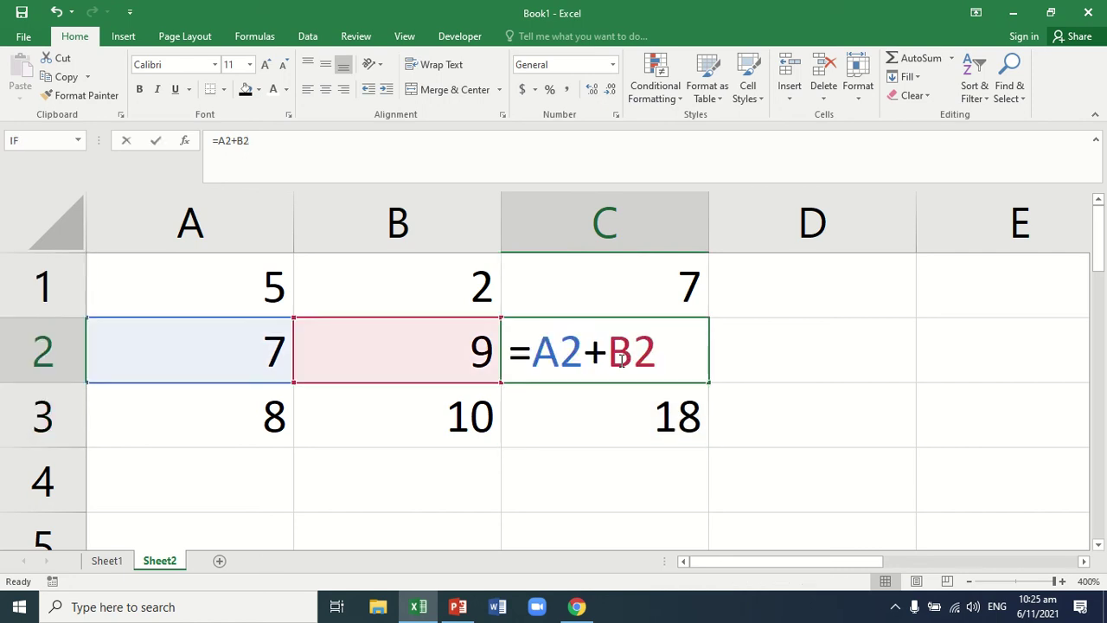
left_click(631, 421)
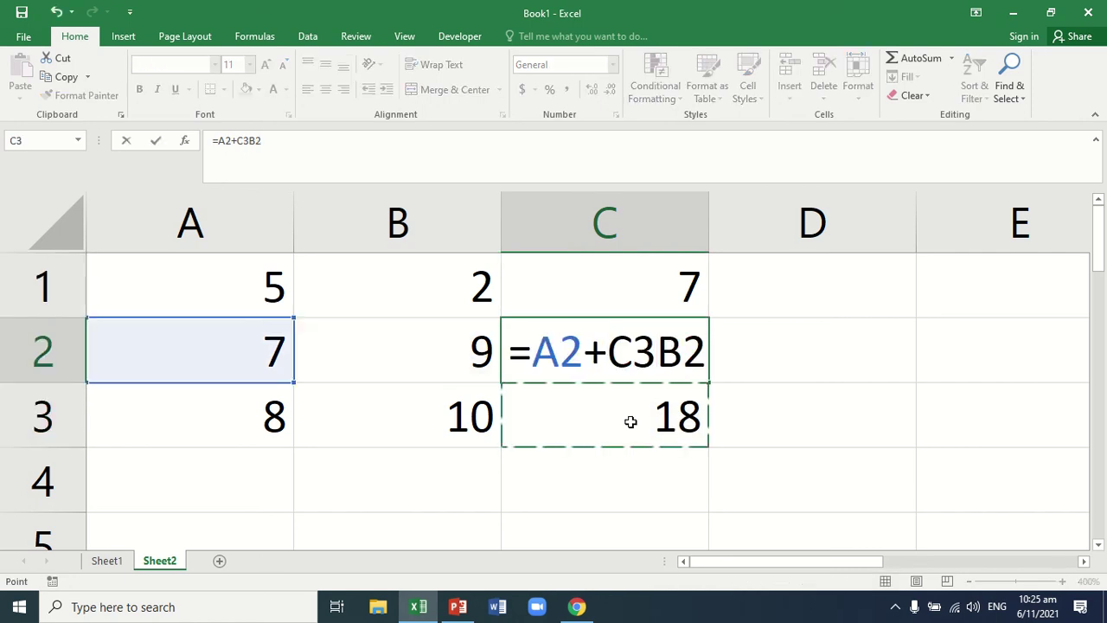
key("Escape")
double_click(630, 422)
key("Return")
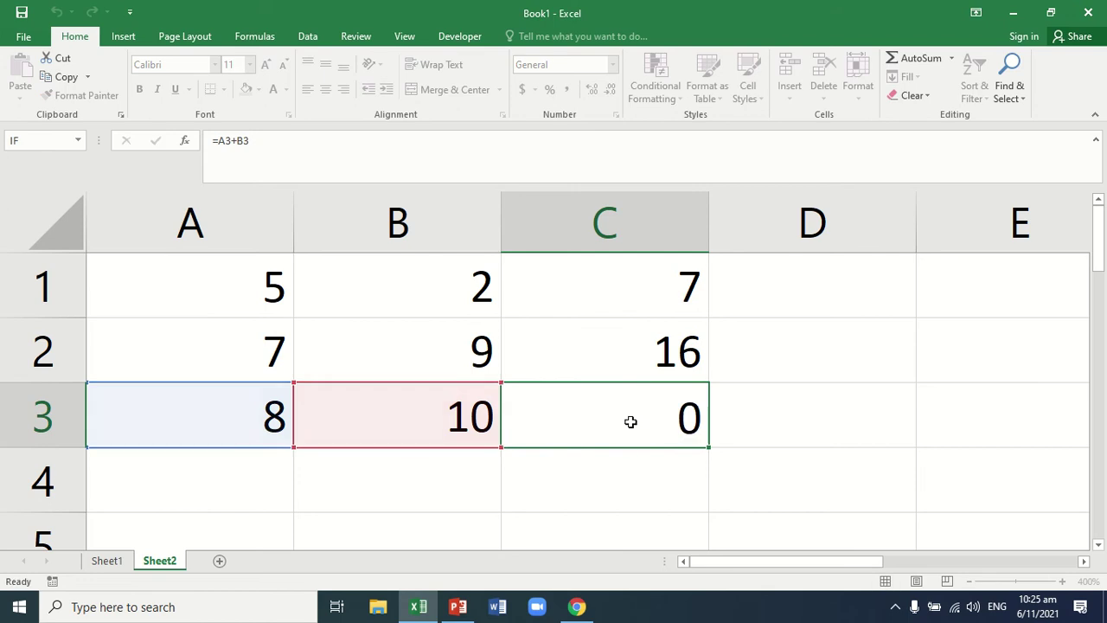
Step: Enter Jan in A6 and autofill the month series across to D6
key("Down")
key("Down")
key("Down")
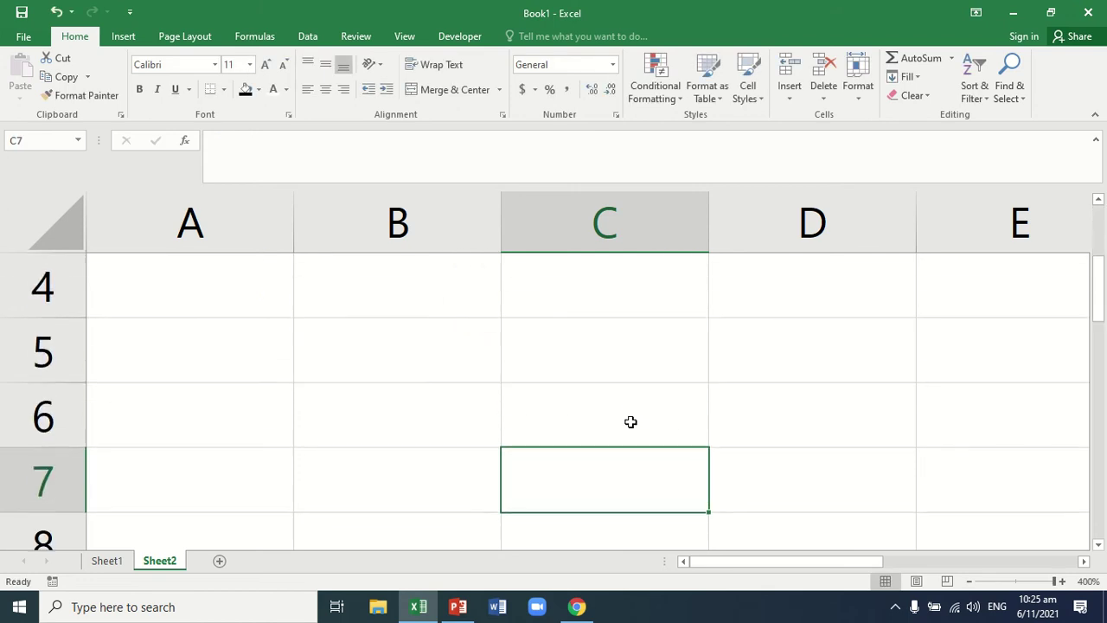
key("Left")
key("Up")
key("Left")
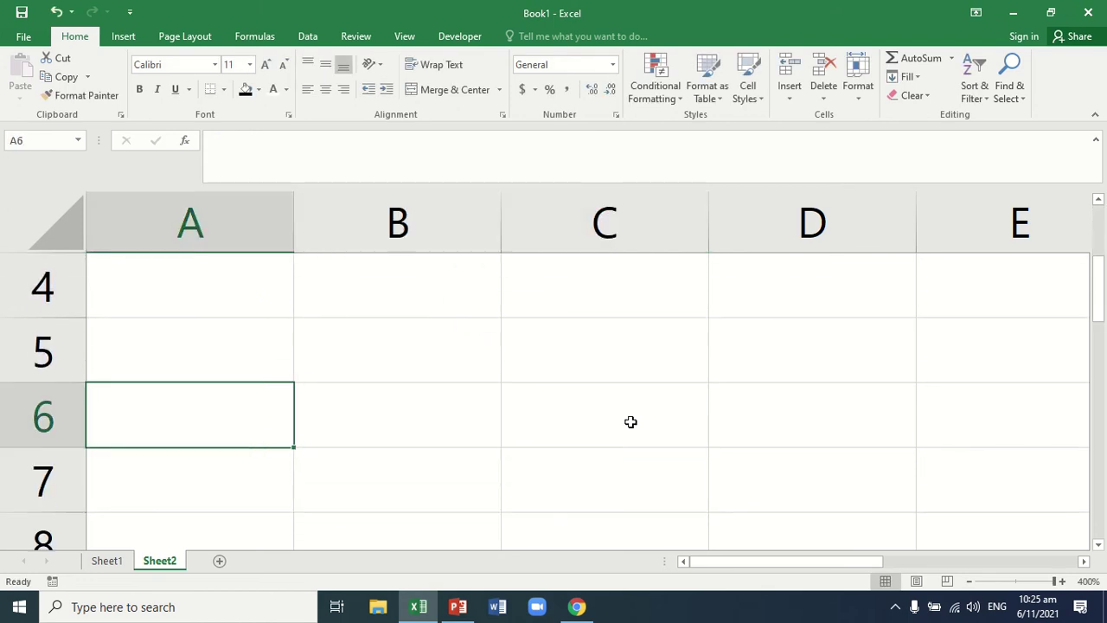
type("Jan")
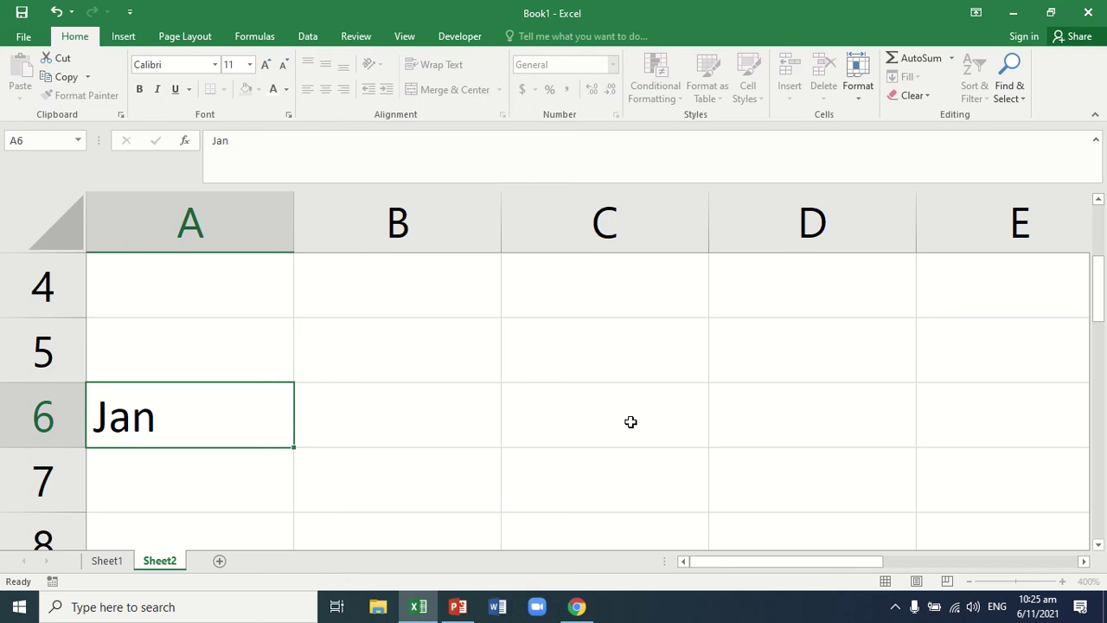
key("Return")
left_click(256, 437)
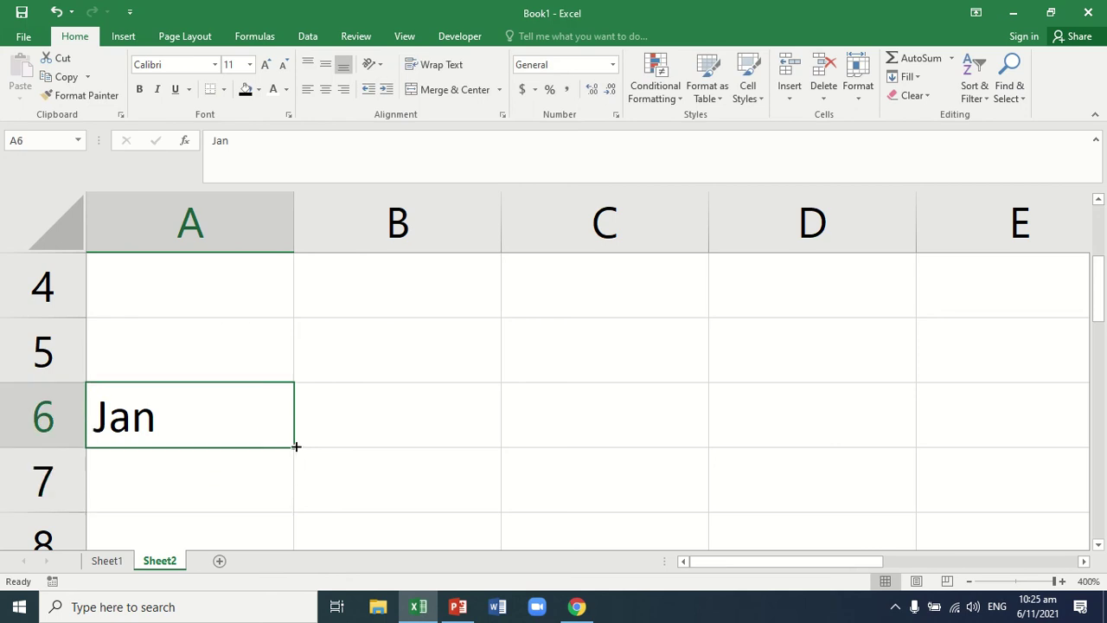
left_click_drag(297, 445, 808, 437)
Step: Autofill the months from Jan in A6 upward to A4 and downward to A7
left_click(257, 416)
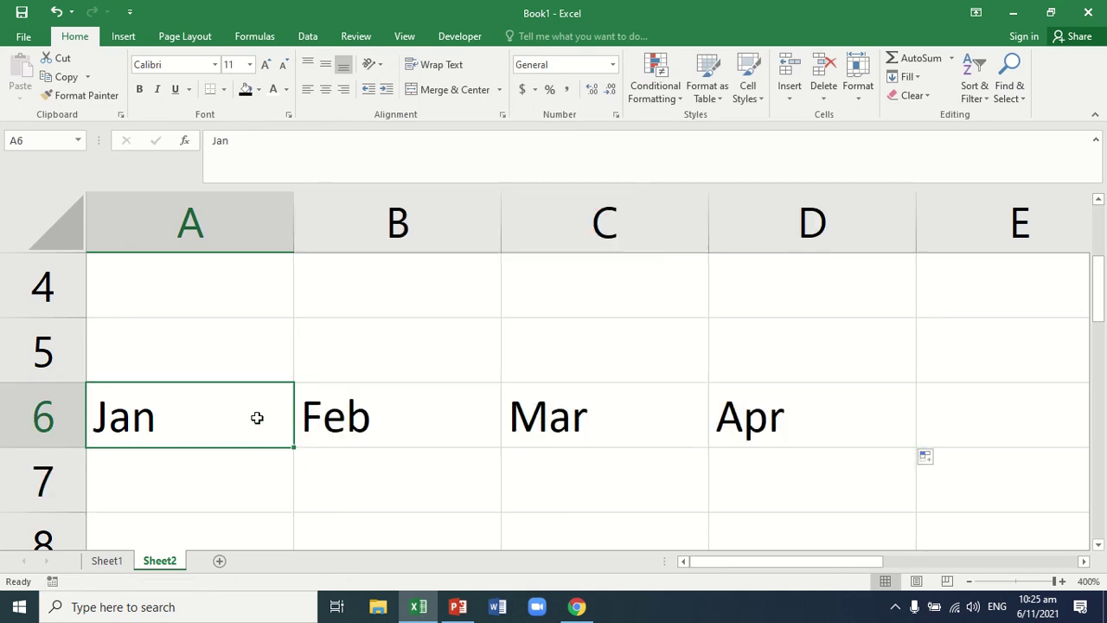
left_click_drag(294, 370, 286, 279)
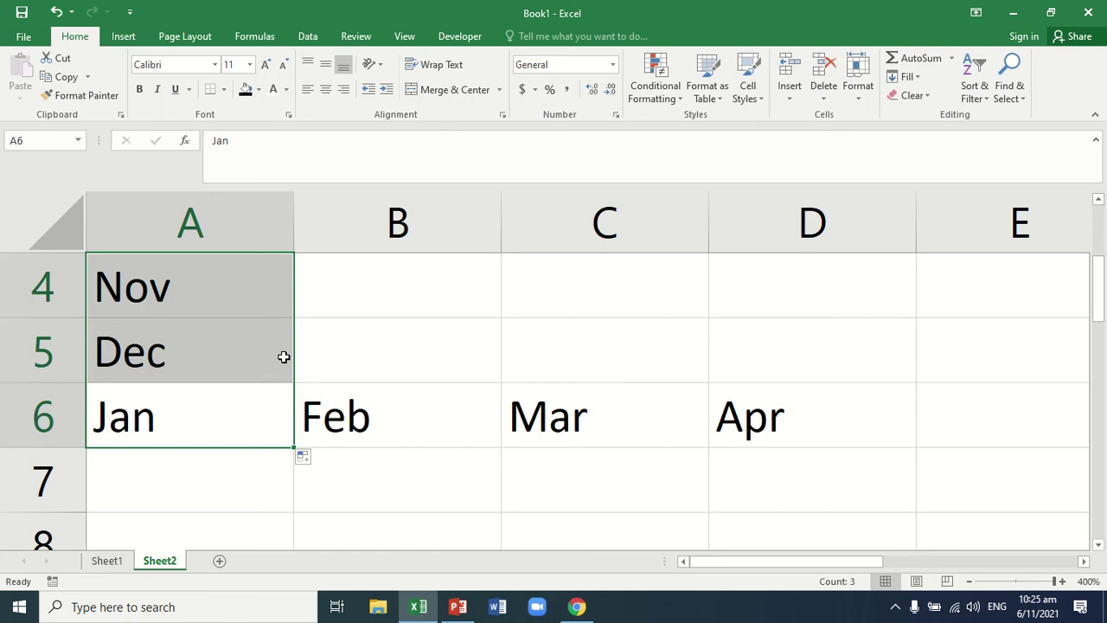
left_click_drag(294, 449, 285, 514)
left_click(256, 430)
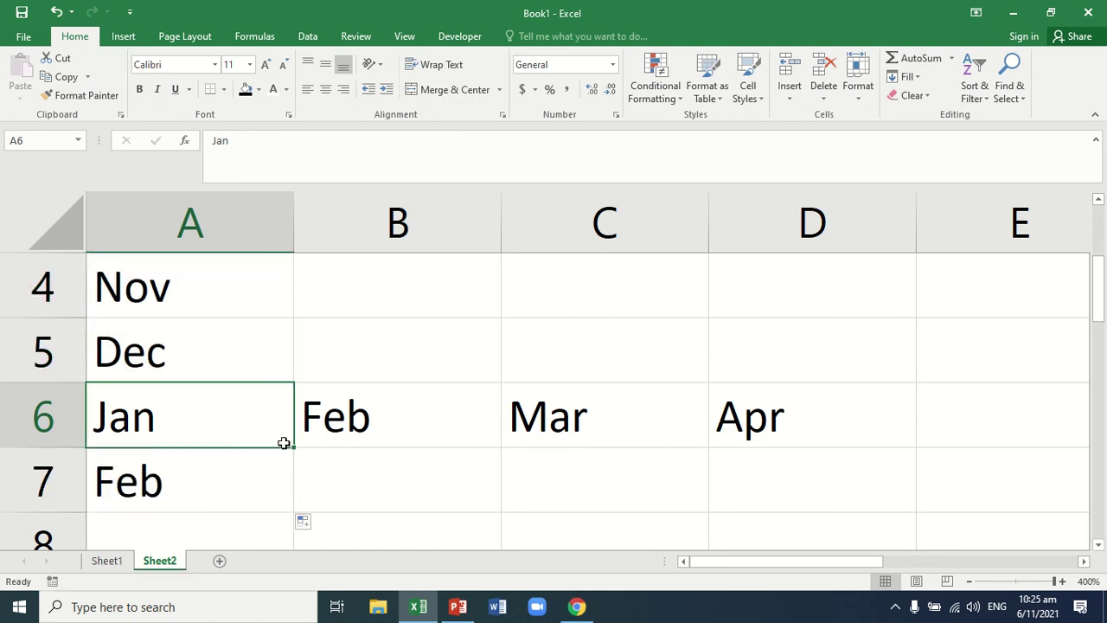
left_click_drag(294, 448, 393, 459)
left_click(303, 451)
left_click(230, 416)
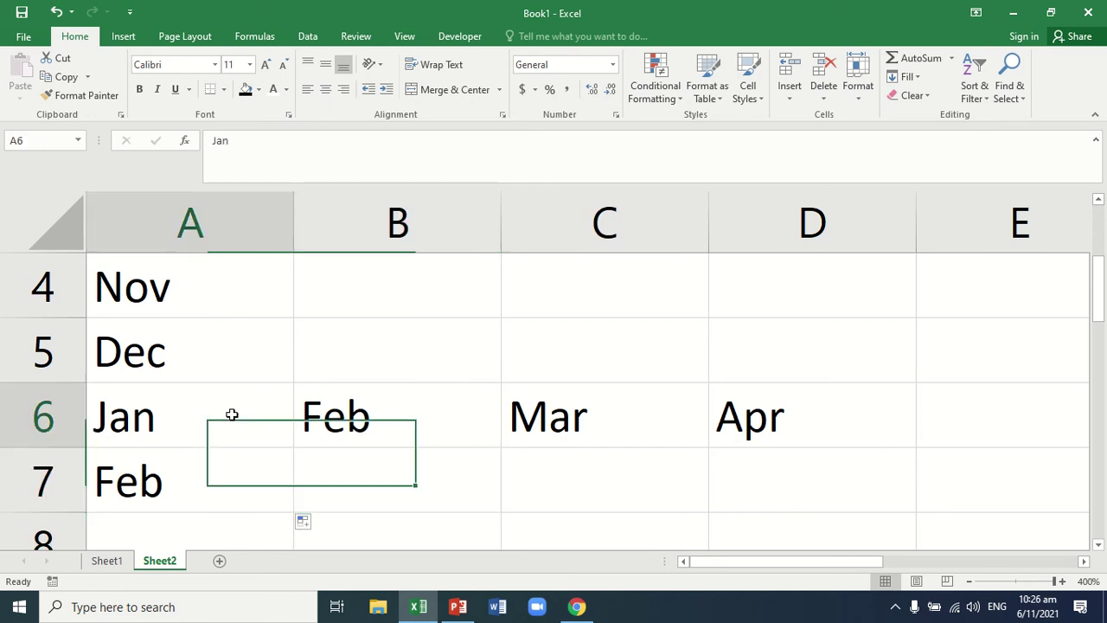
Step: Enter mon in A8 and autofill the abbreviated weekdays across to D8
left_click(387, 501)
key("Return")
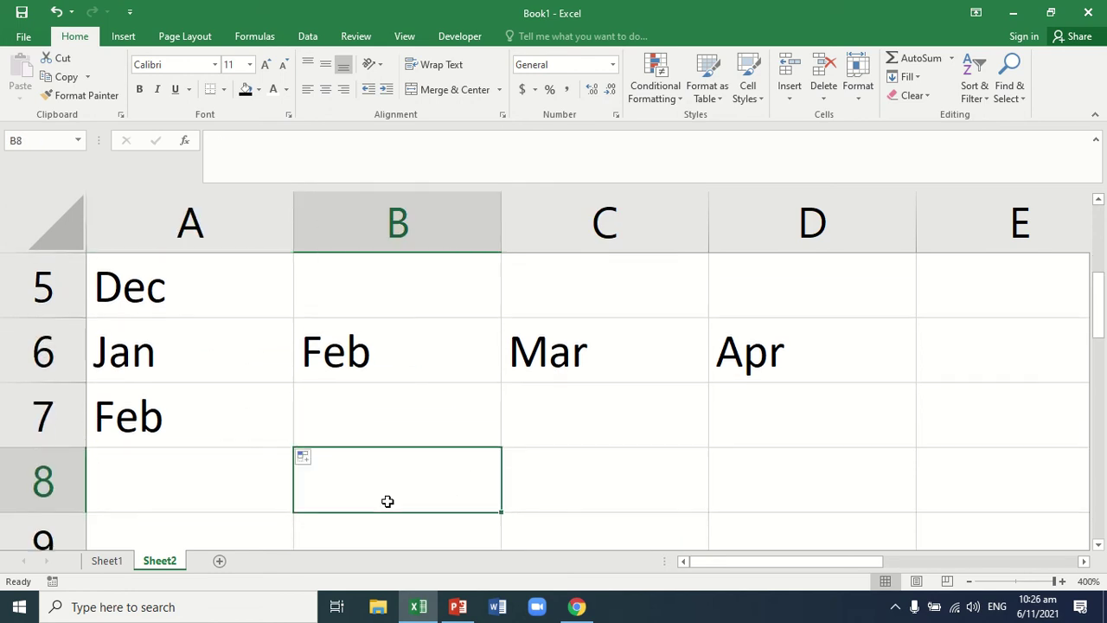
key("Left")
type("mon")
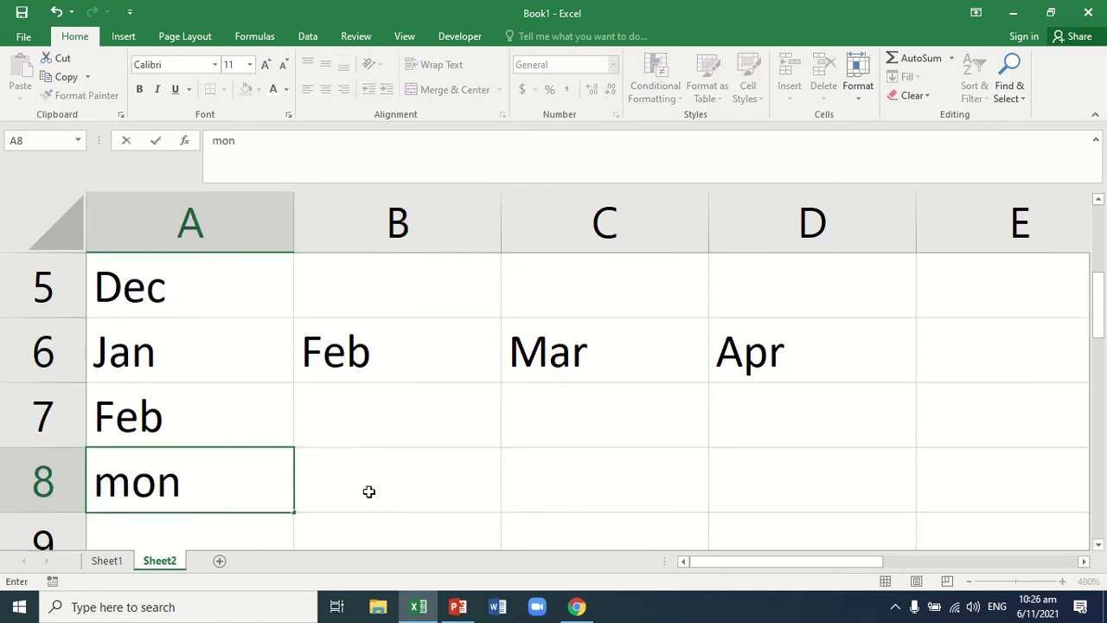
left_click(369, 492)
left_click(207, 482)
left_click_drag(296, 512, 898, 504)
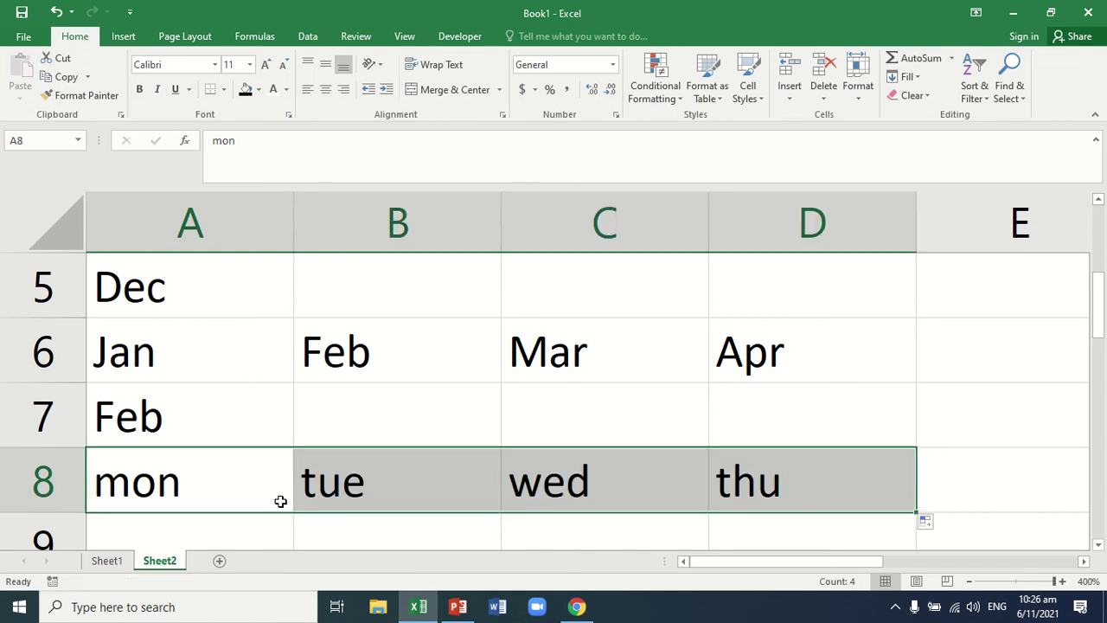
Step: Enter Monday in A9 and autofill the full weekday names across to D9
key("Down")
key("Down")
key("Down")
key("Up")
key("Up")
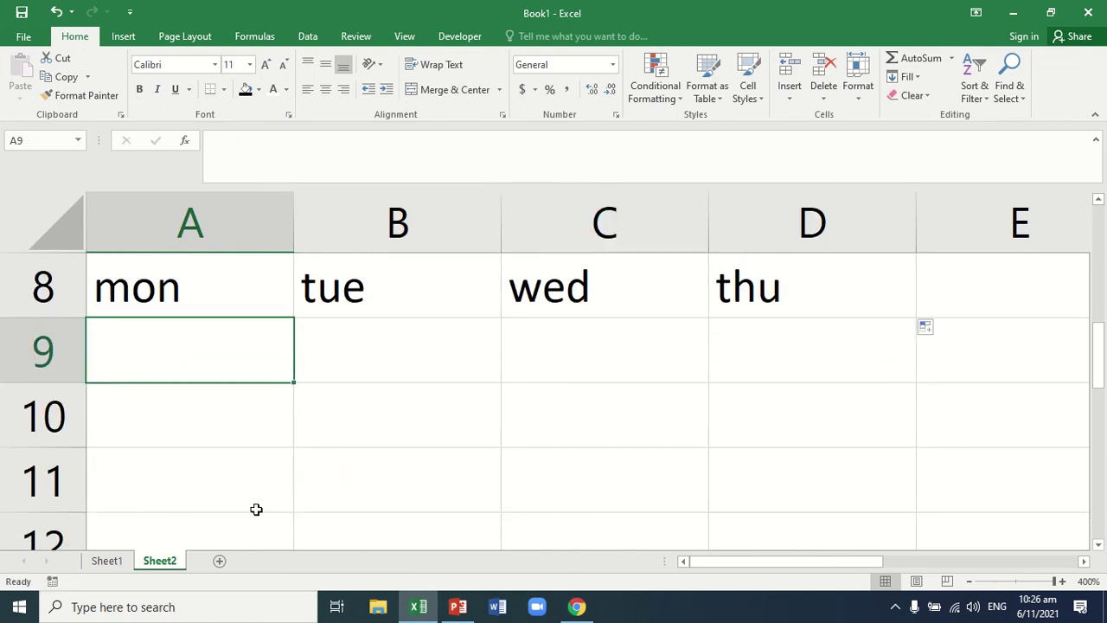
type("monday")
key("Return")
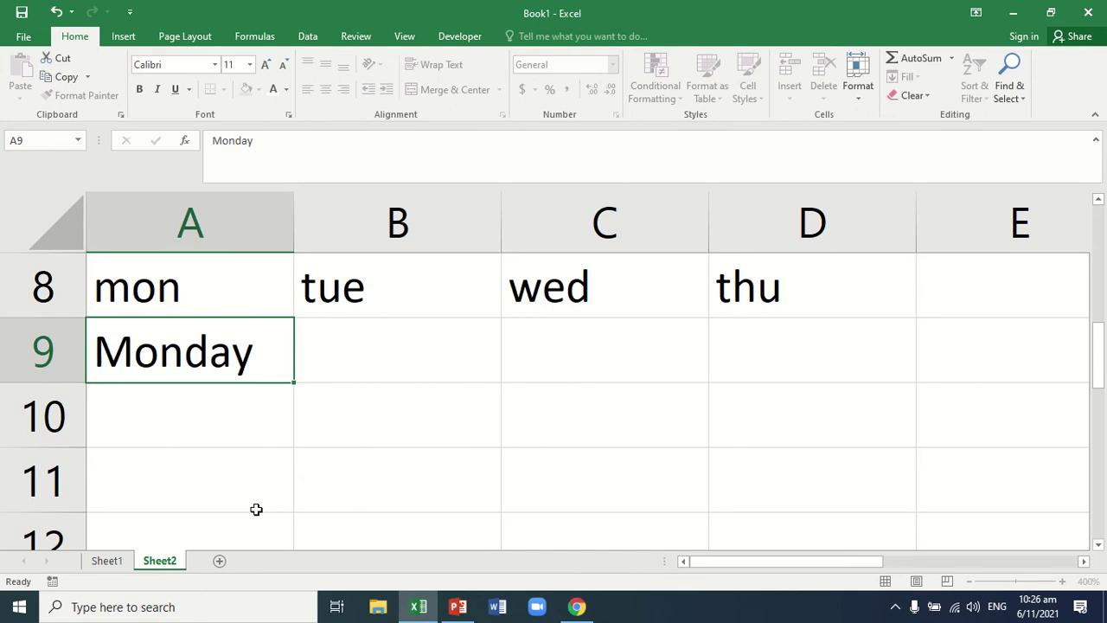
left_click(250, 332)
left_click_drag(295, 380, 852, 402)
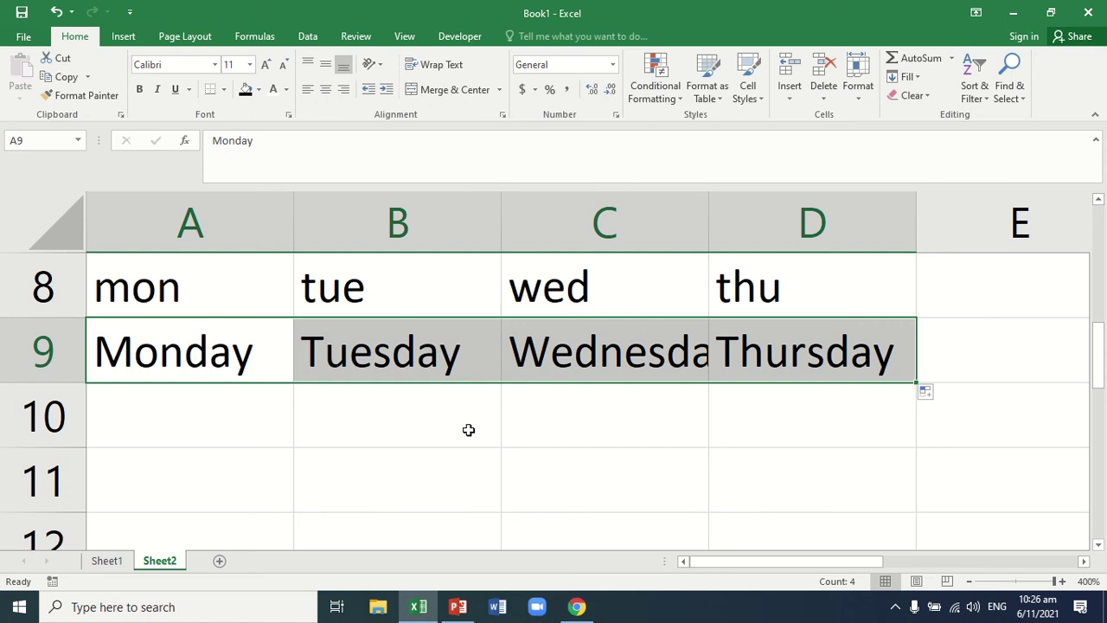
Step: Enter the headings Name, Age, Location and Status in cells A11 to D11
left_click(223, 488)
type("N")
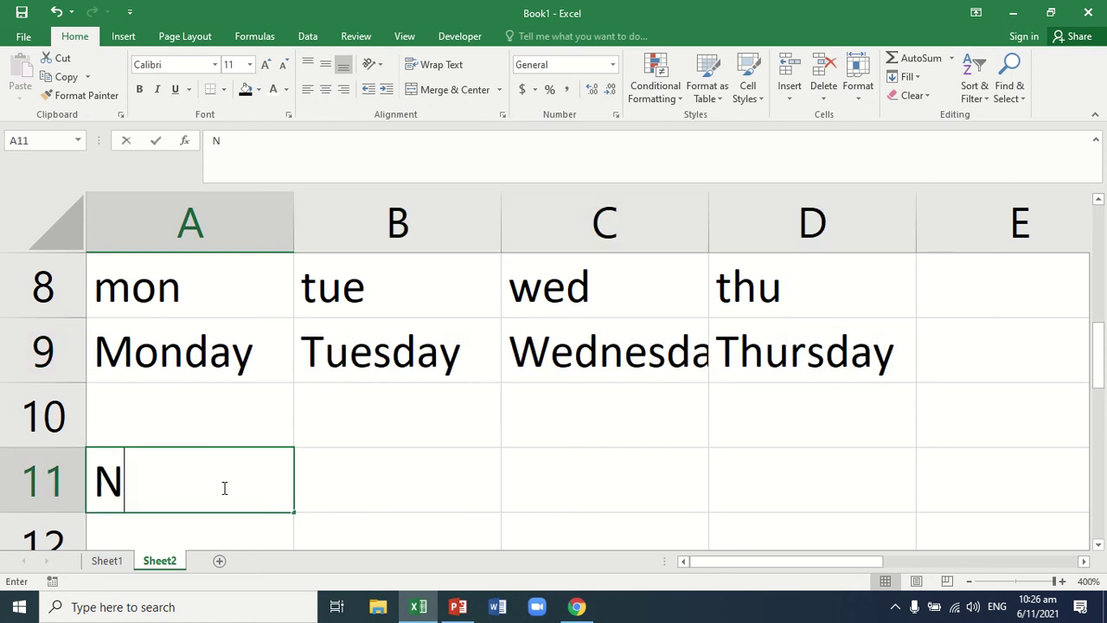
type("ame")
key("Tab")
type("Age")
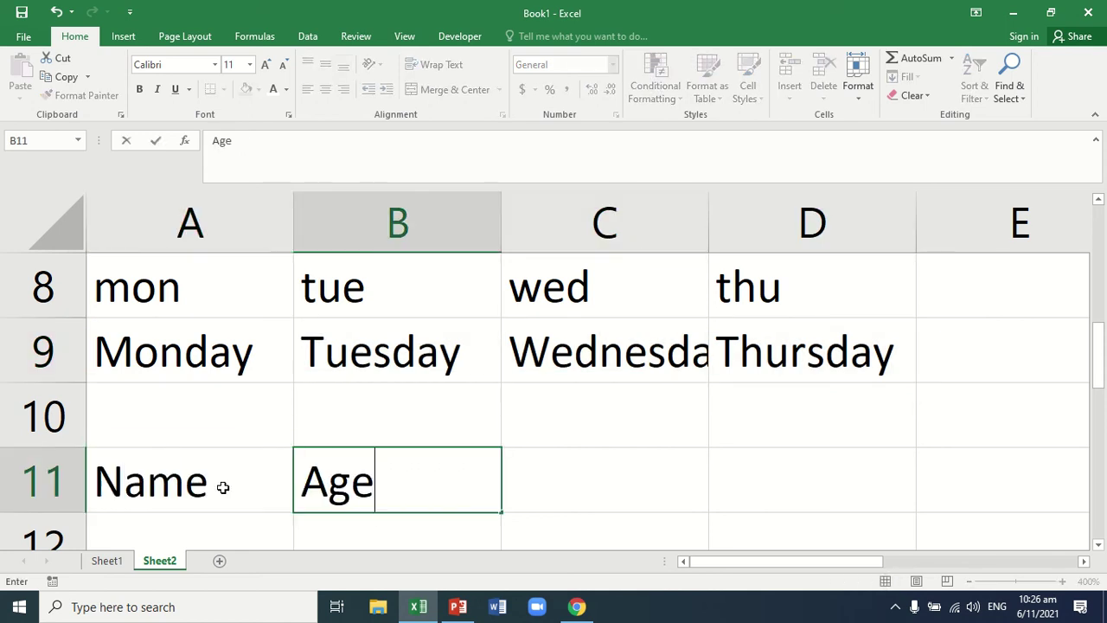
key("Tab")
type("Location")
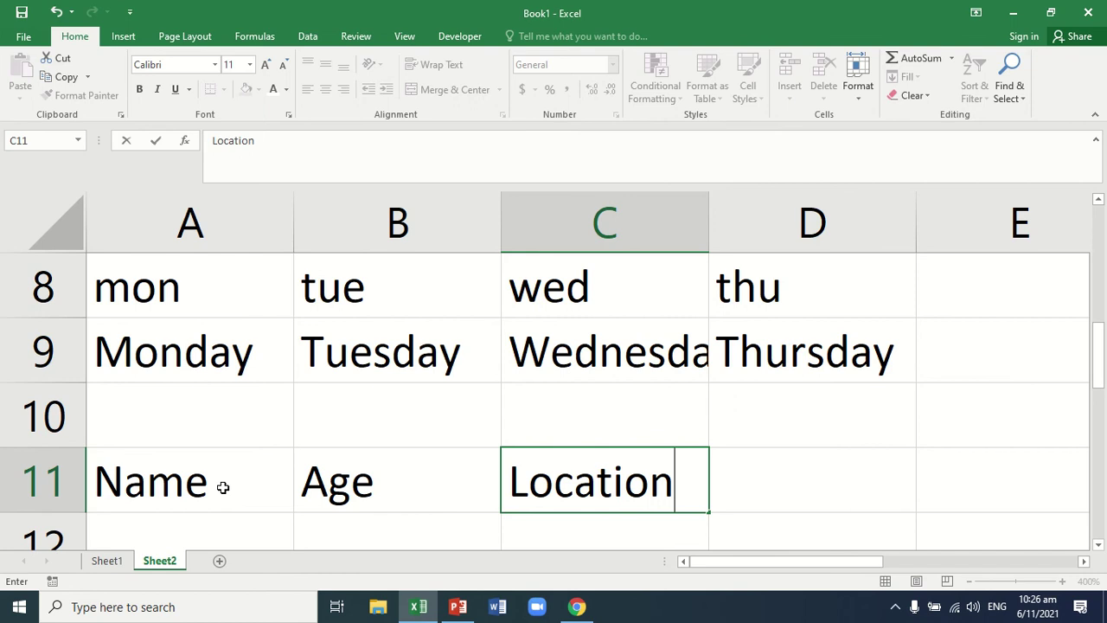
key("Tab")
type("Status")
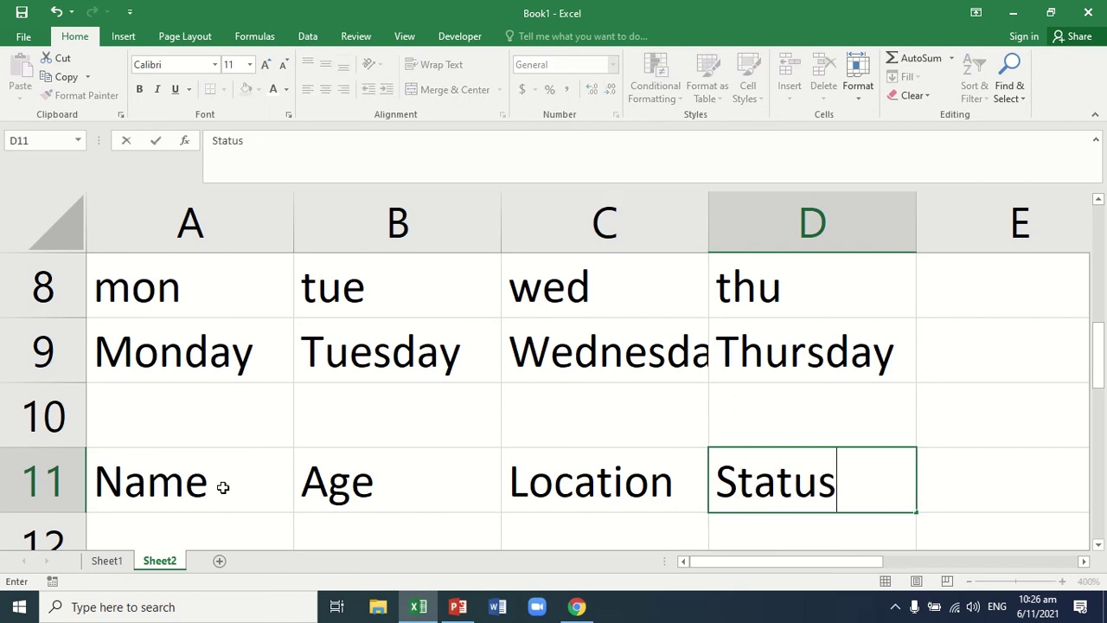
key("Return")
left_click_drag(173, 405, 753, 461)
left_click(544, 444)
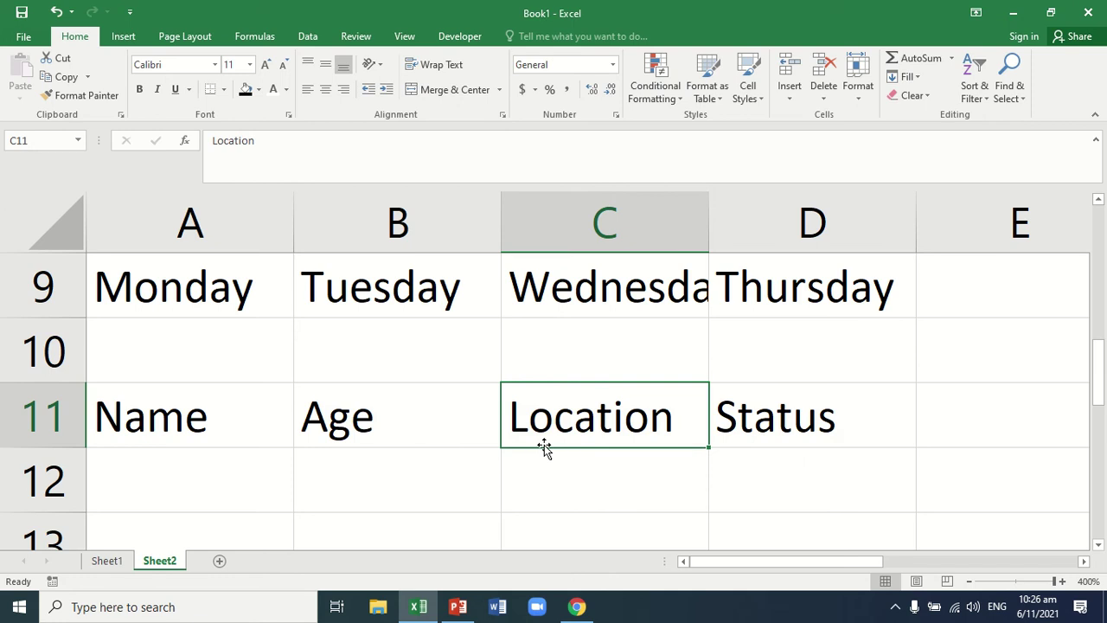
Step: Open the custom lists editor from the advanced Excel options
left_click(22, 38)
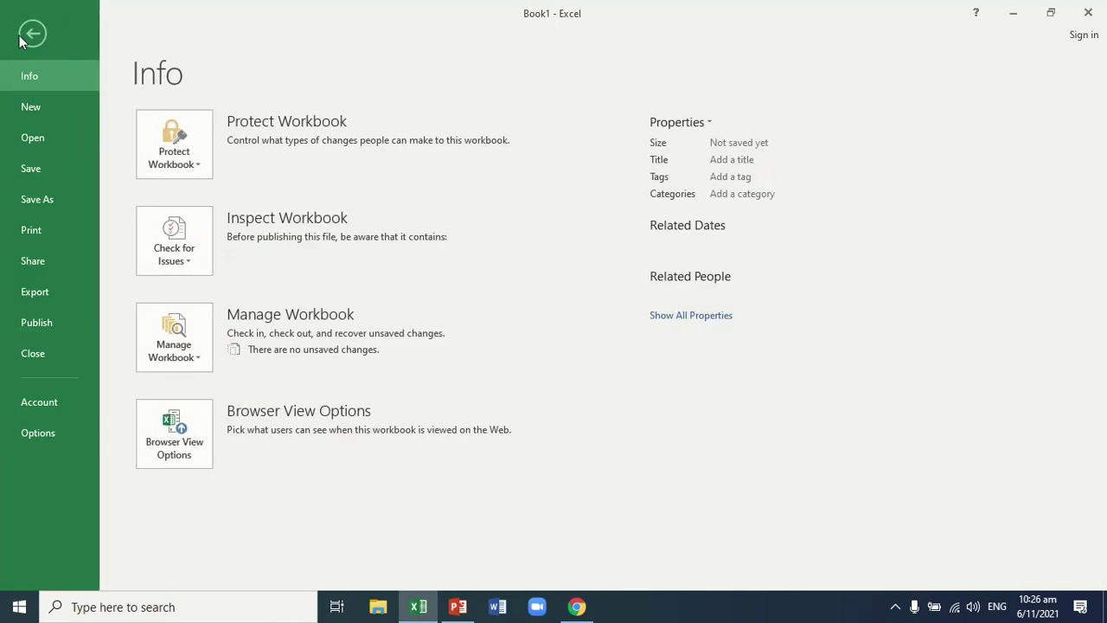
left_click(17, 432)
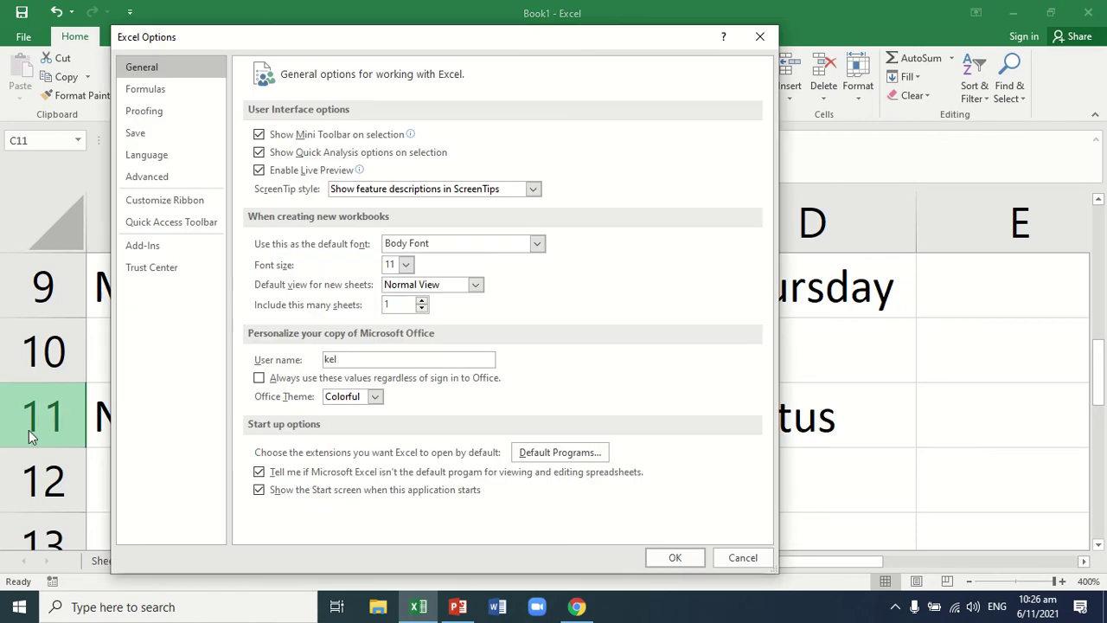
left_click(166, 181)
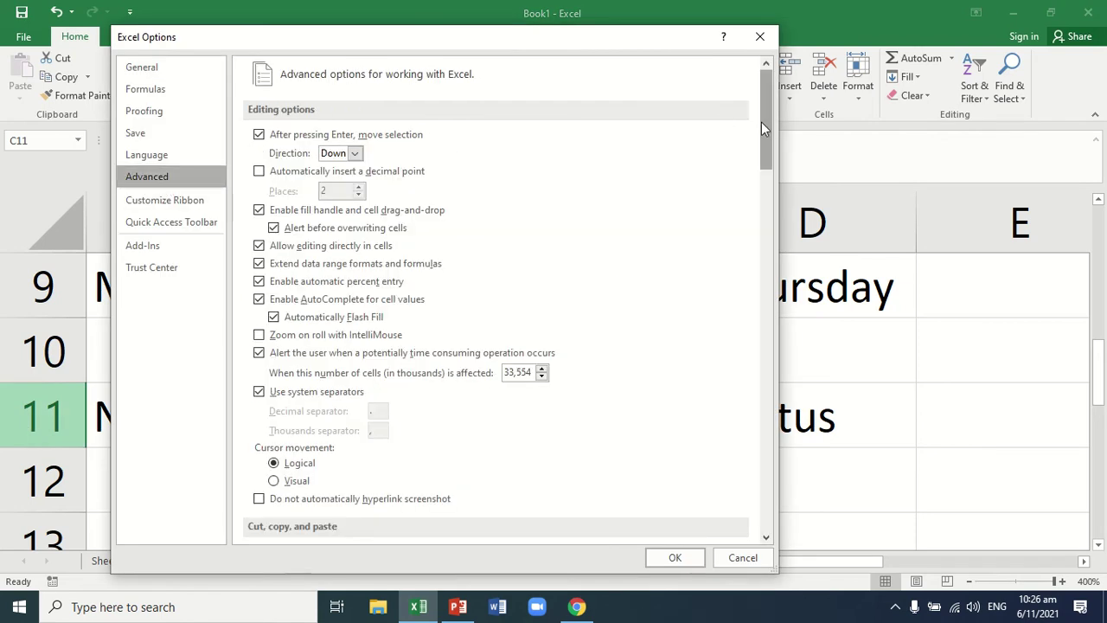
left_click_drag(761, 122, 758, 486)
left_click(517, 250)
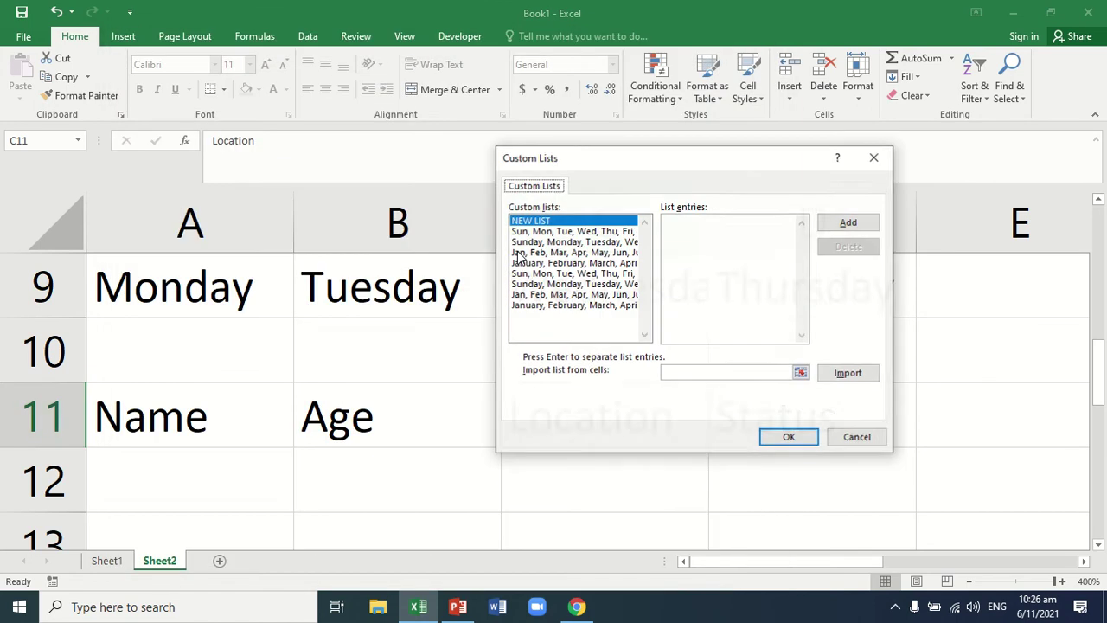
Step: Add a new custom list with the entries Name, Age, Location and Status, and confirm the options
left_click(679, 237)
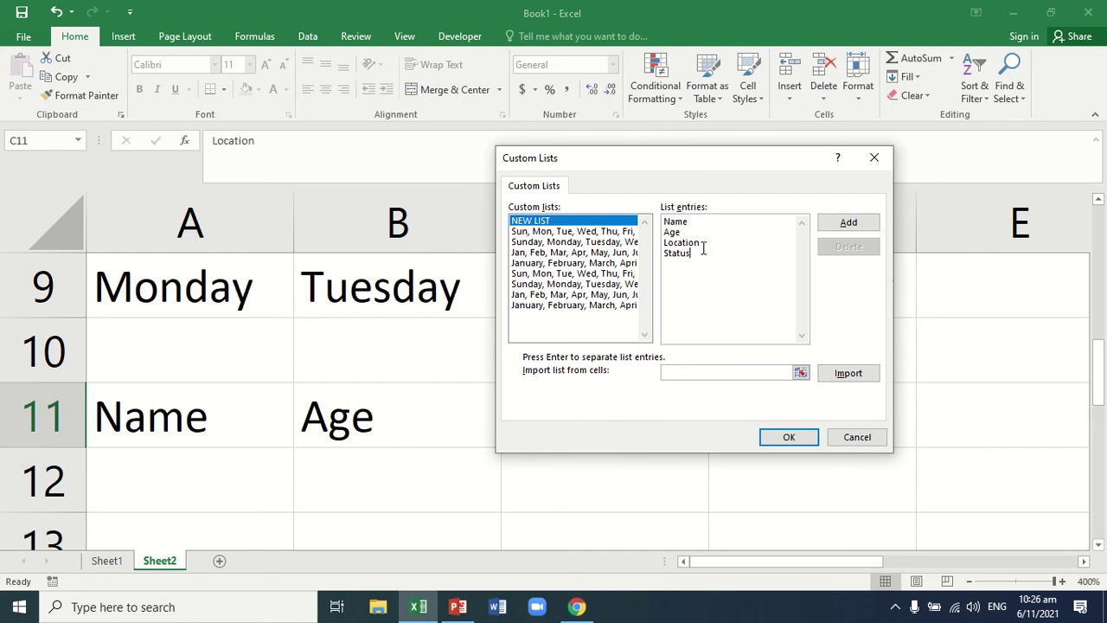
left_click(704, 247)
left_click(849, 223)
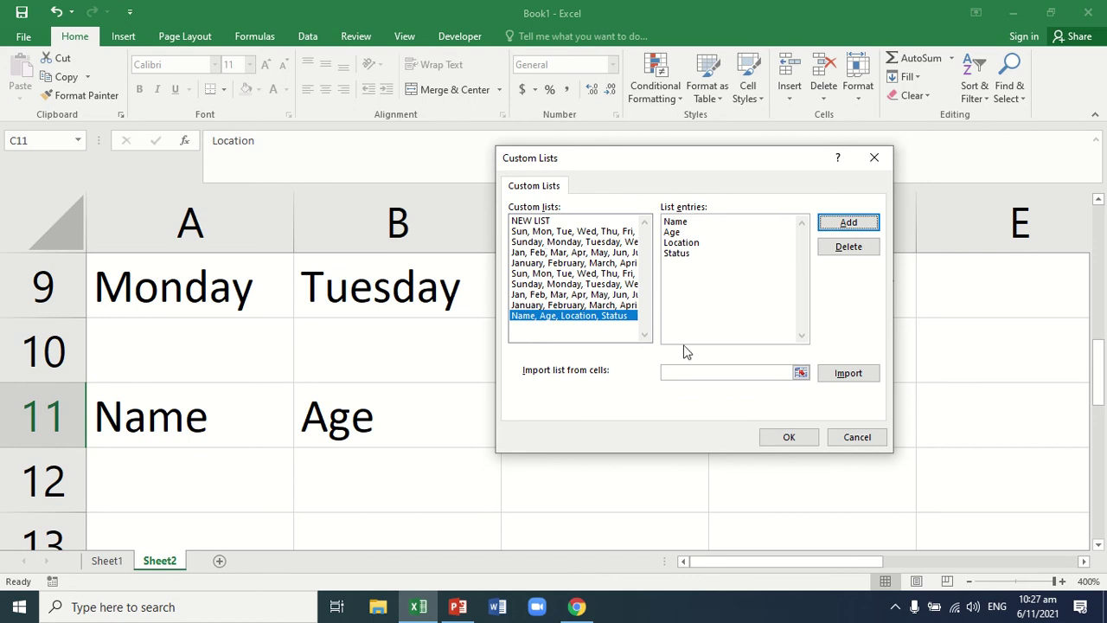
left_click(784, 441)
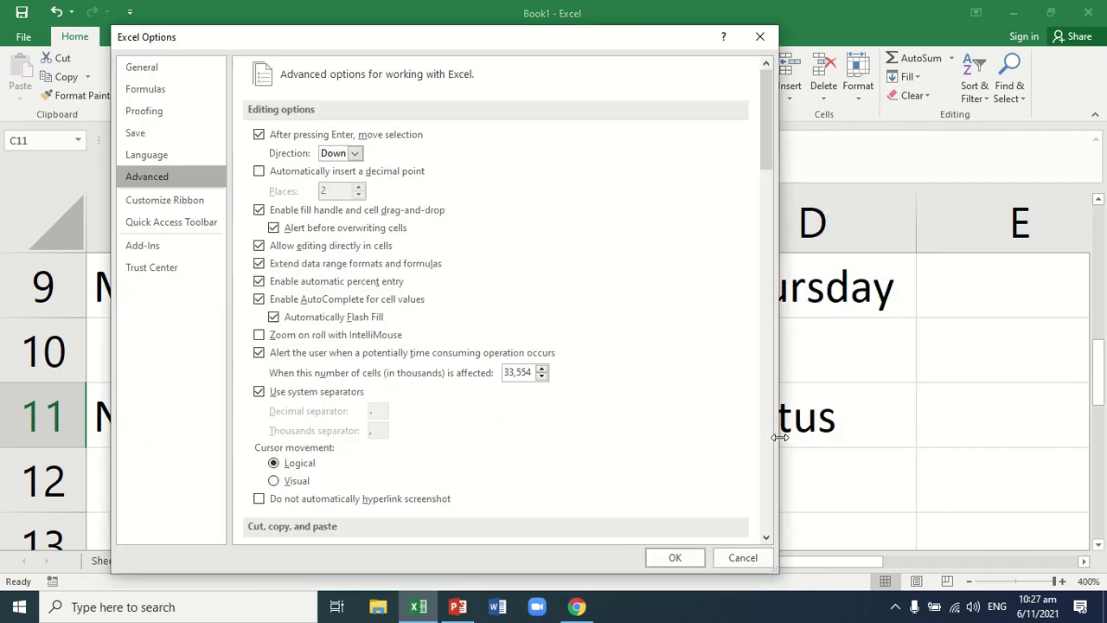
left_click(678, 559)
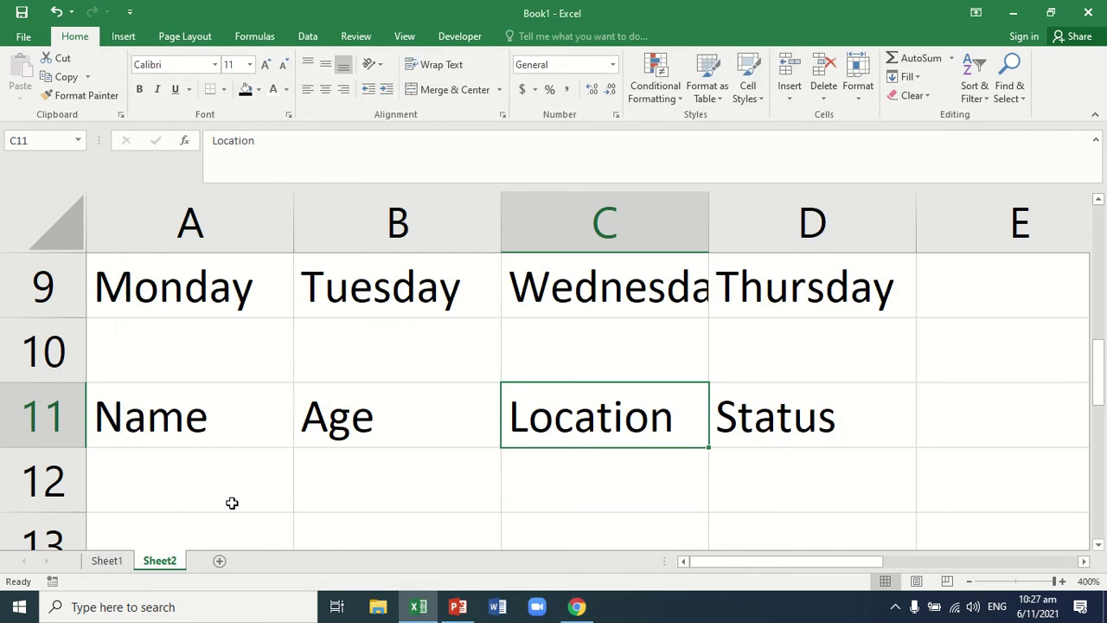
Step: Enter the heading Name in cell A13
left_click(215, 498)
key("Down")
key("Down")
scroll(215, 497, "down", 1)
key("Up")
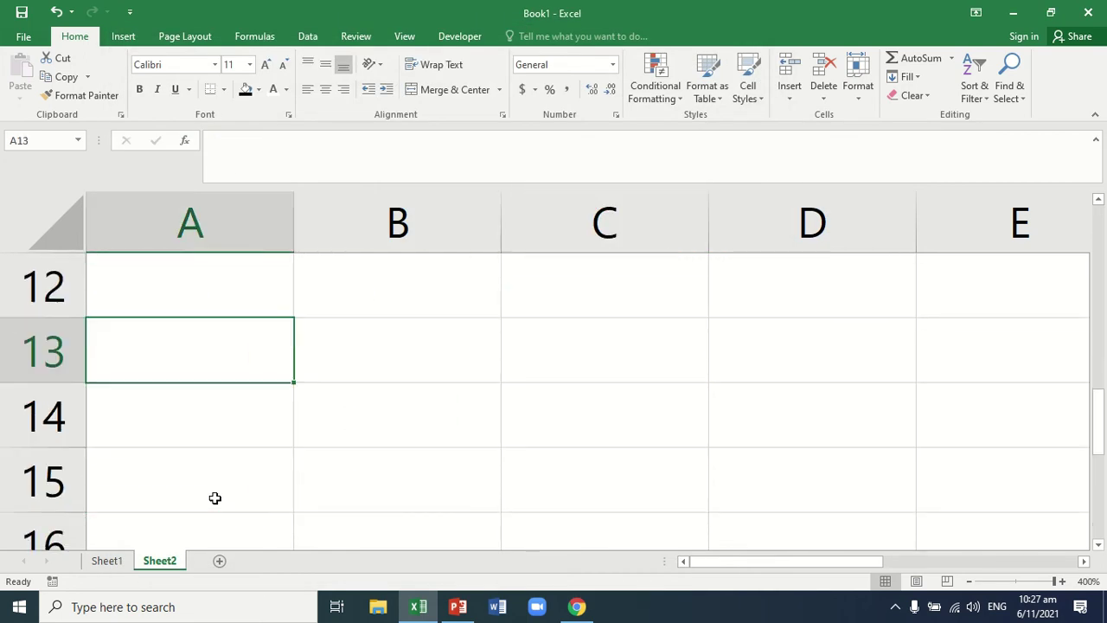
type("Name")
key("Return")
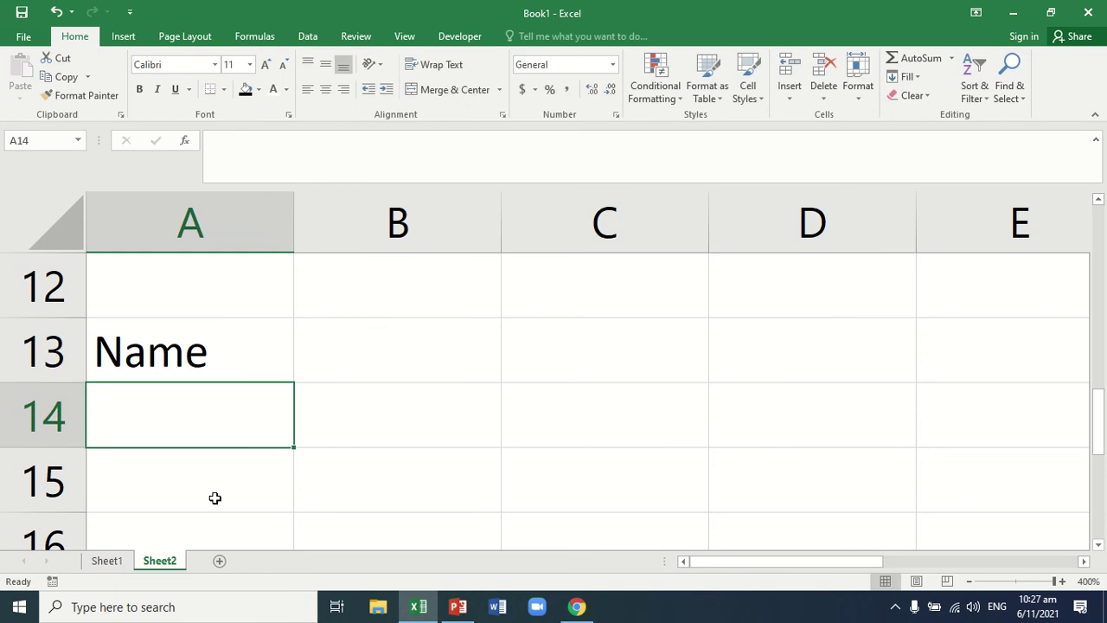
Step: Autofill the custom list from A13 across to D13 and down to A18
left_click(230, 366)
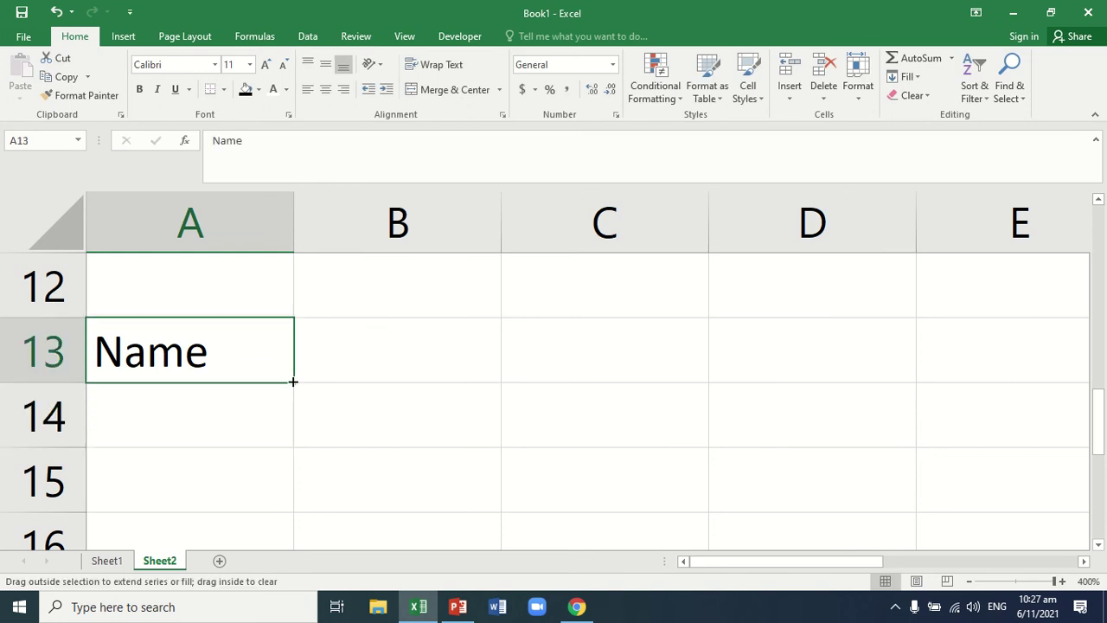
left_click_drag(292, 380, 879, 388)
left_click(250, 356)
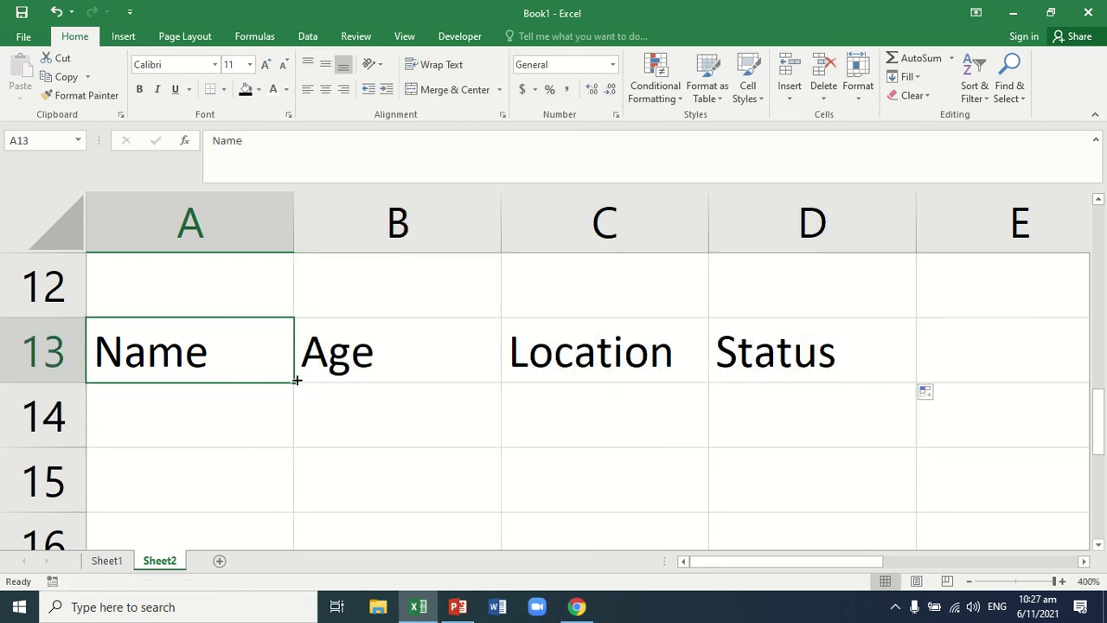
left_click_drag(293, 382, 298, 437)
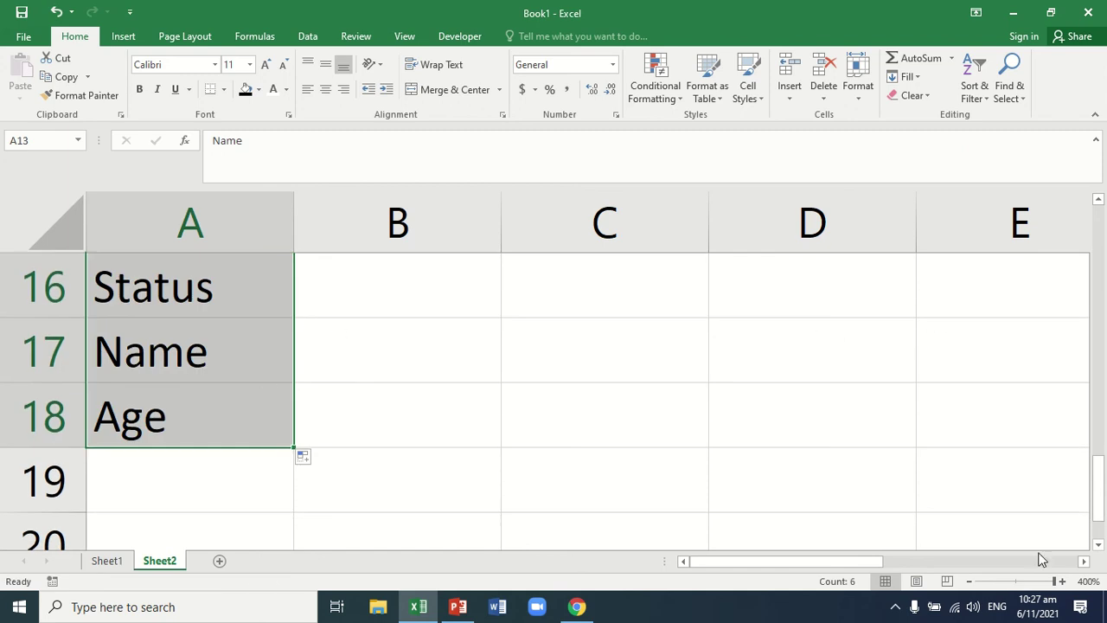
Step: Enter the value 5 in cell G1
left_click_drag(1054, 581, 1033, 581)
left_click_drag(1096, 462, 1092, 249)
left_click(1053, 581)
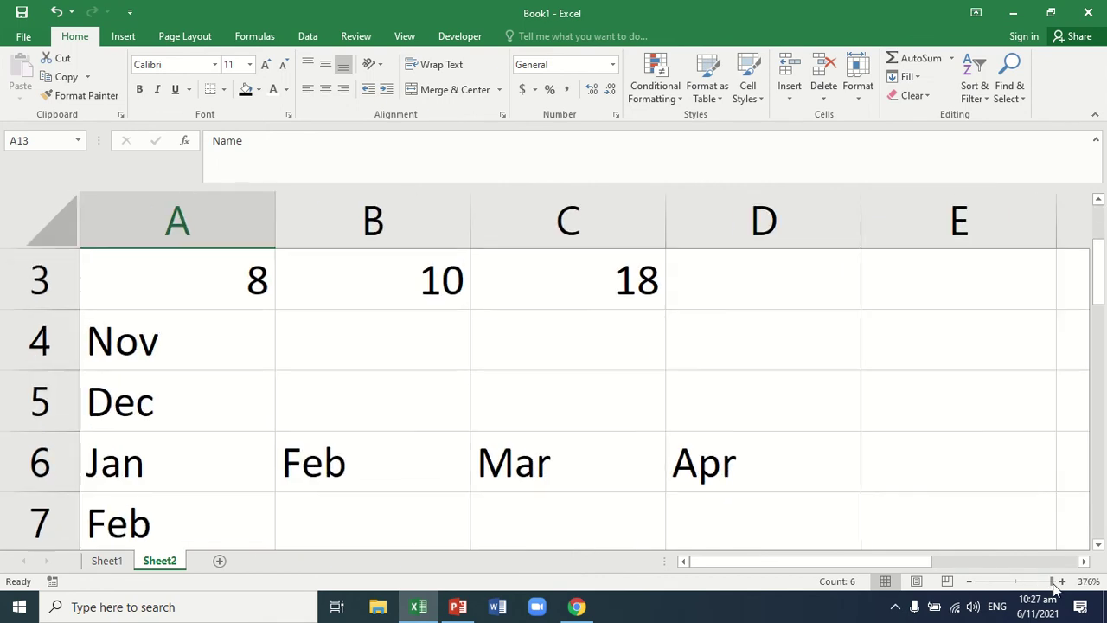
left_click_drag(926, 563, 1104, 485)
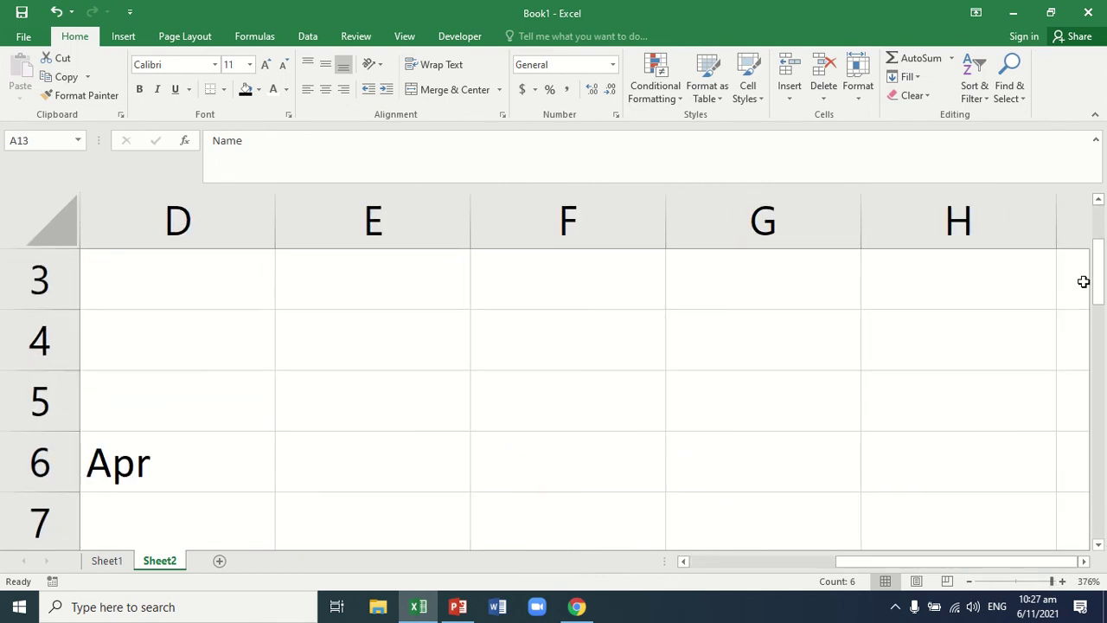
left_click_drag(1096, 281, 1096, 251)
left_click(763, 256)
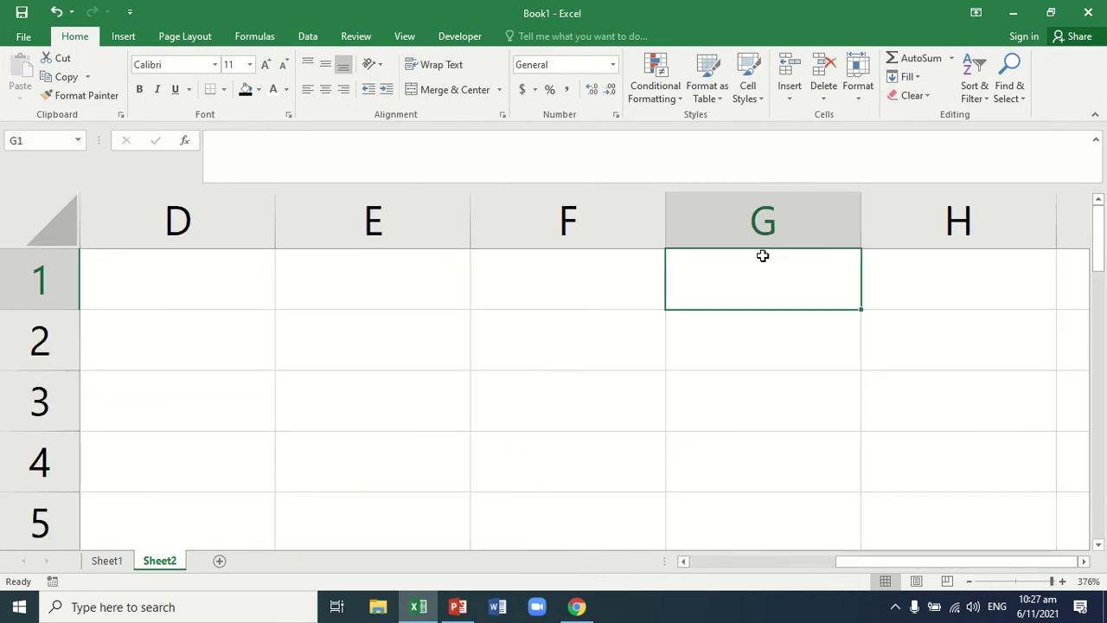
type("5")
key("Return")
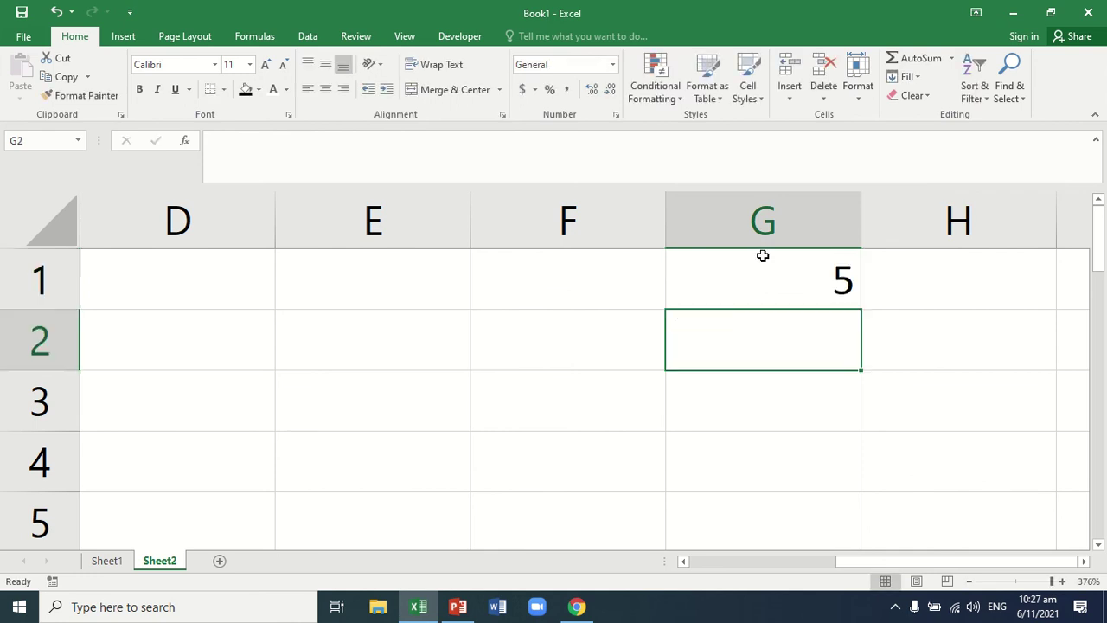
Step: Enter the values 1, 2 and 3 in cells F2 to F4
key("Left")
type("1")
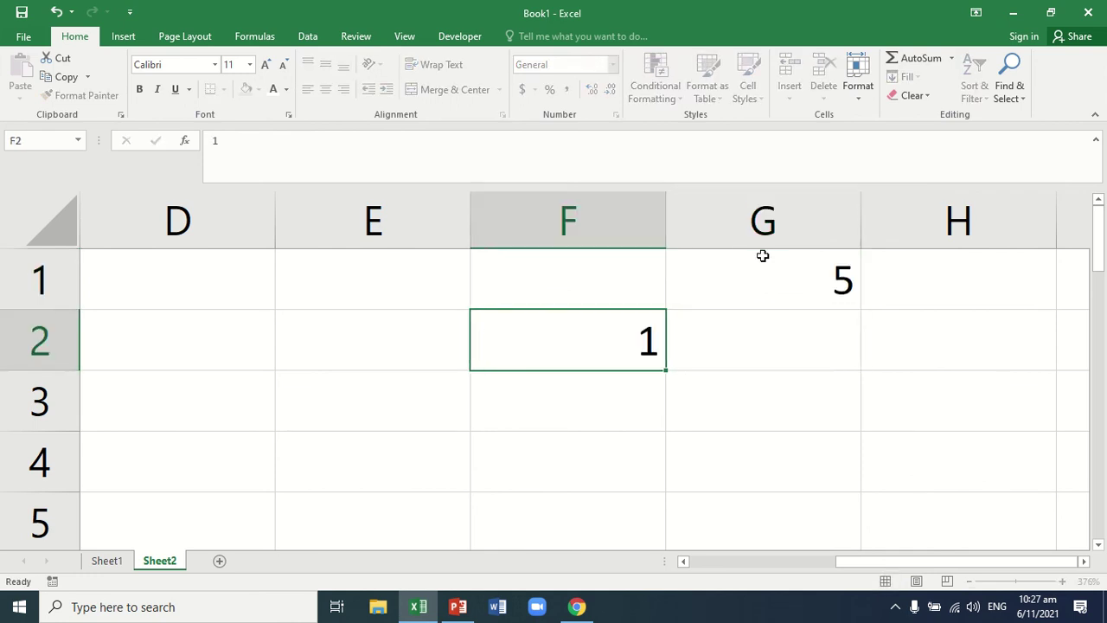
key("Return")
type("2")
key("Return")
type("3")
key("Return")
Step: Enter the formula =F2*G1 in G2 and autofill it down to G4
key("Up")
key("Up")
key("Up")
key("Up")
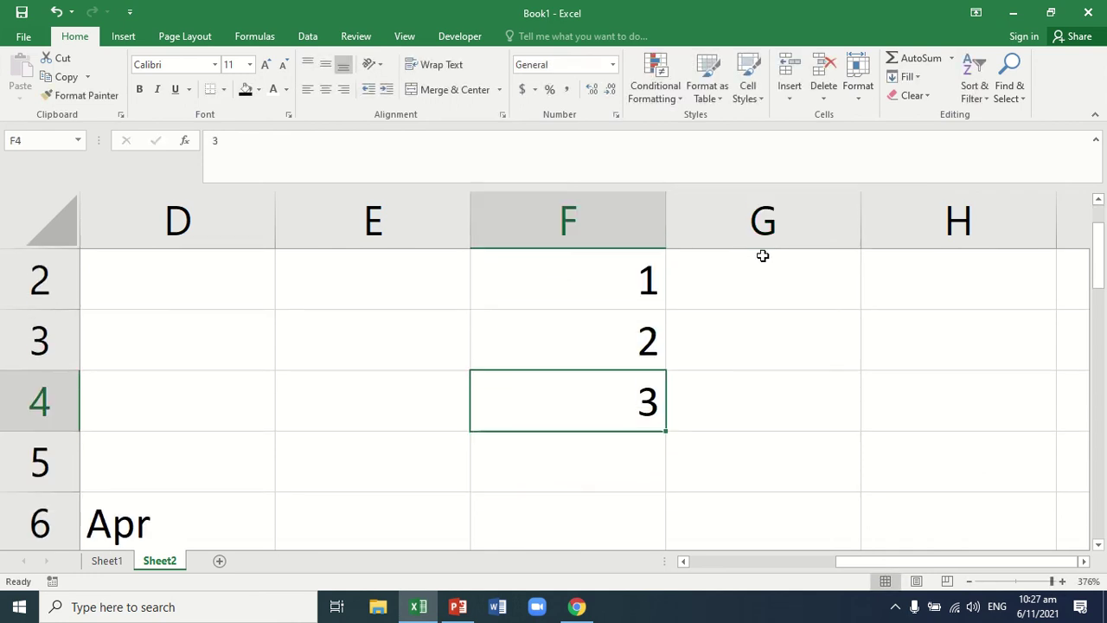
key("Down")
key("Right")
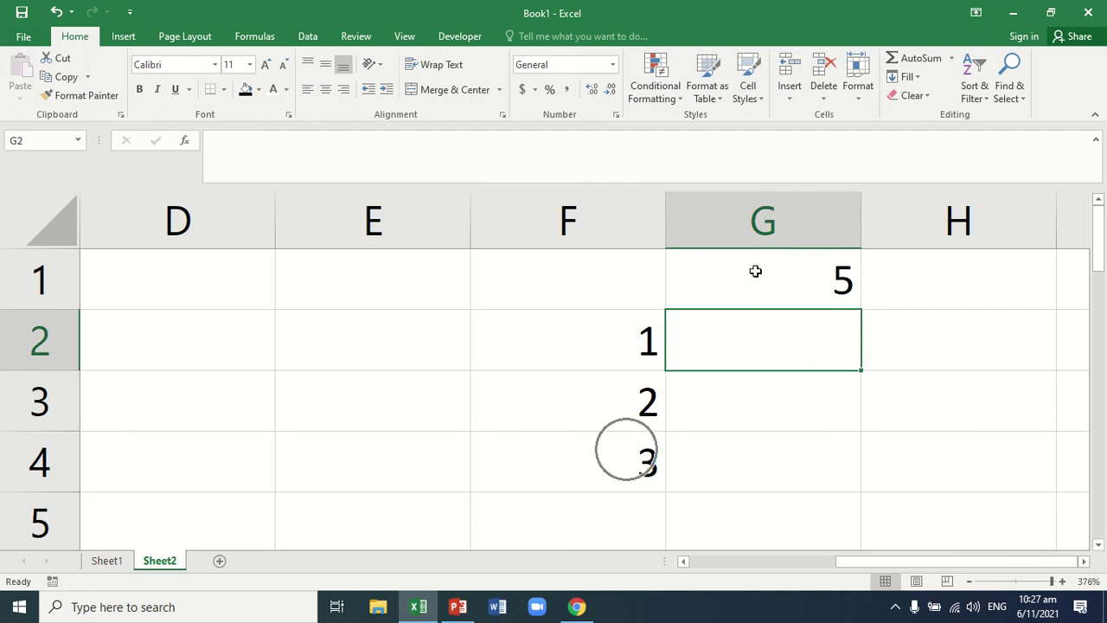
type("=")
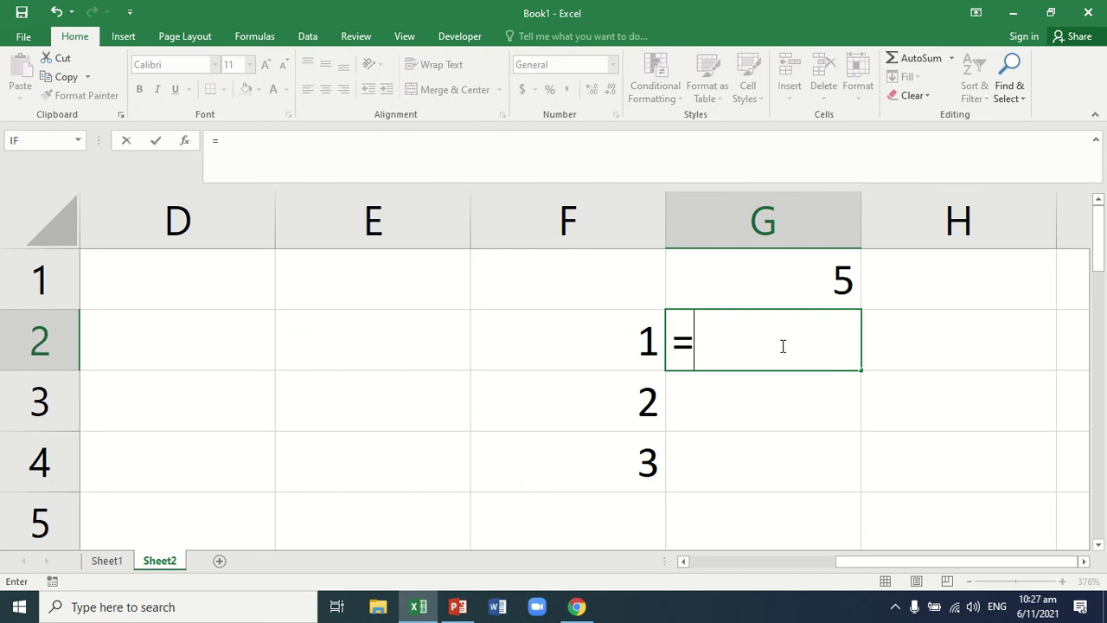
left_click(592, 340)
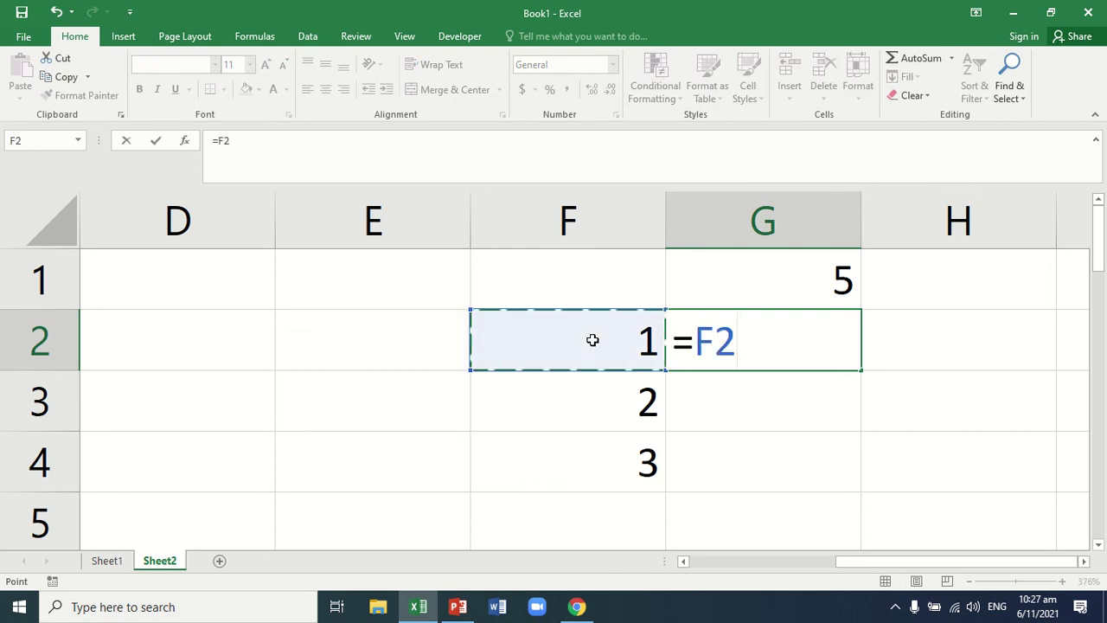
type("*")
left_click(784, 292)
key("Return")
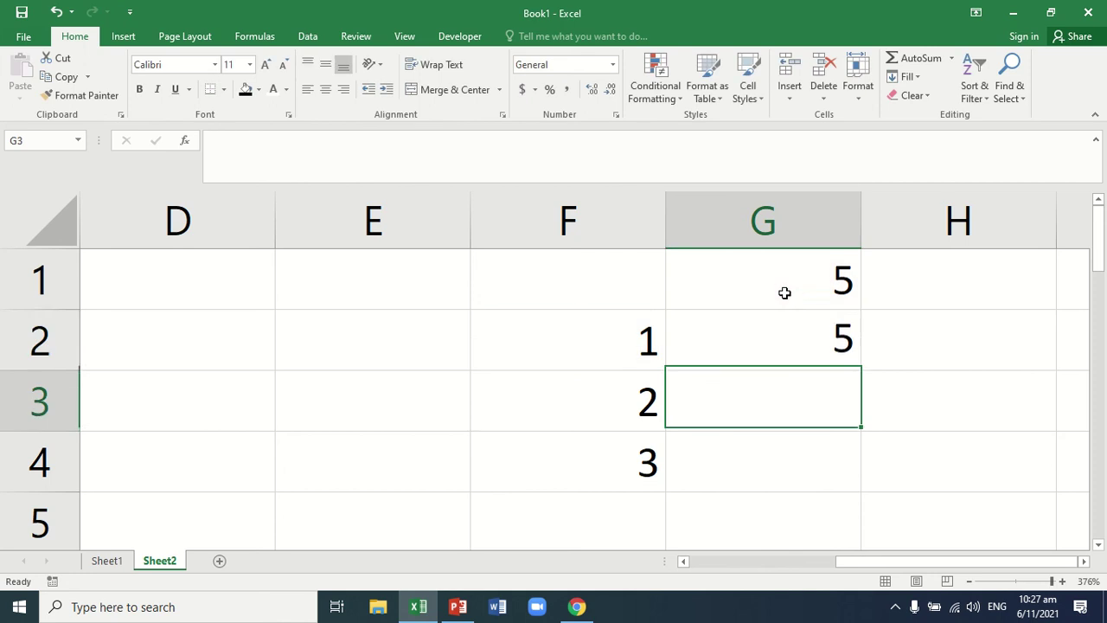
left_click(813, 325)
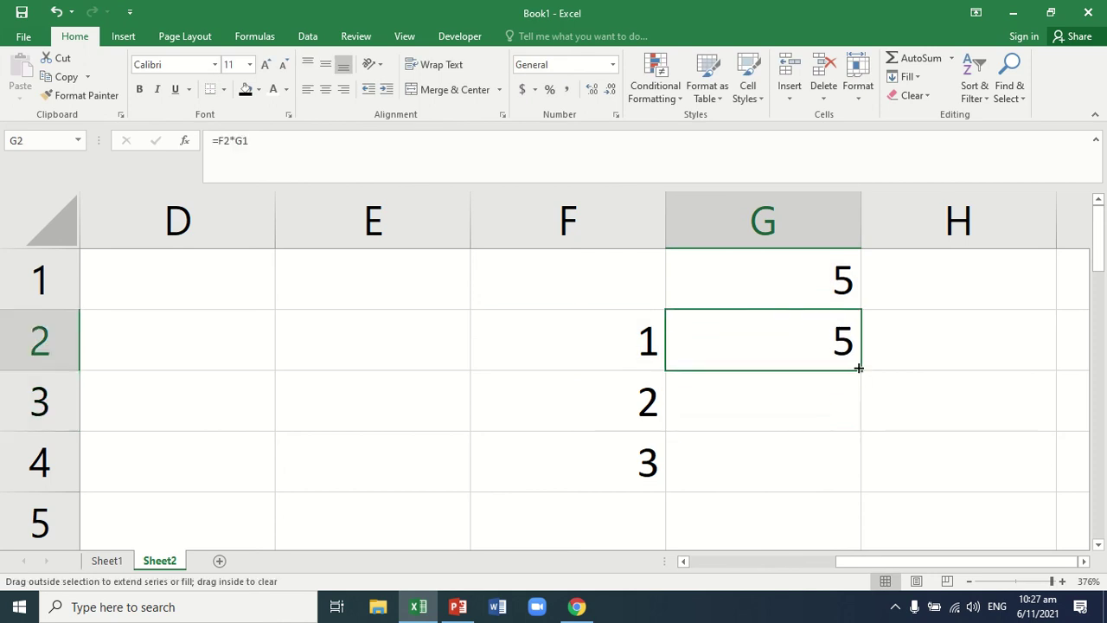
left_click_drag(858, 369, 851, 504)
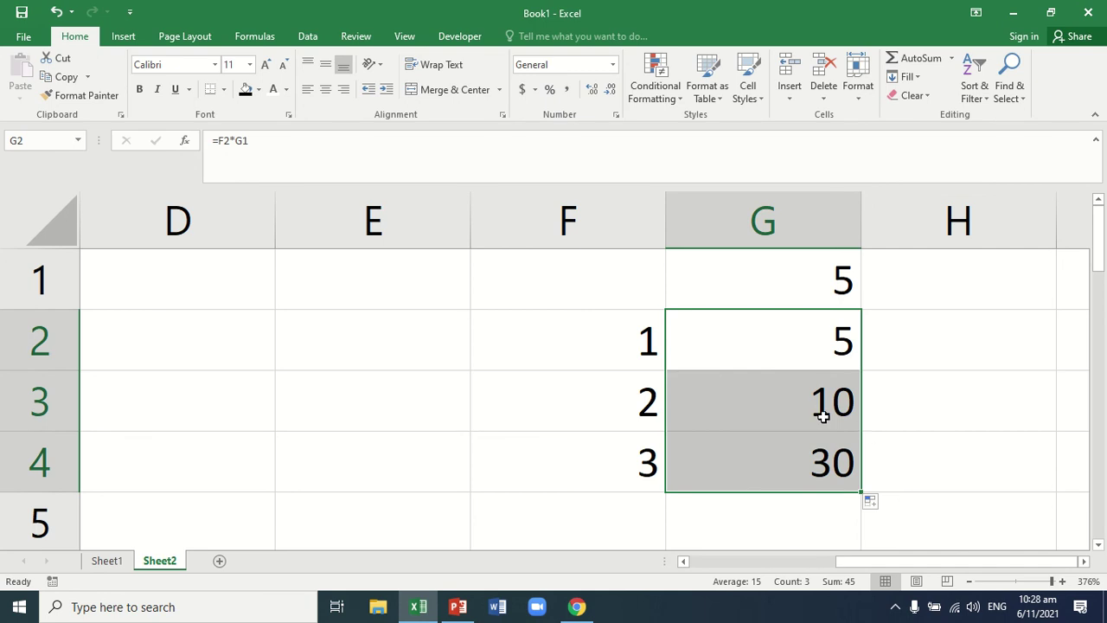
Step: Inspect the cell references used by the filled formulas in G3 and G4
left_click(779, 404)
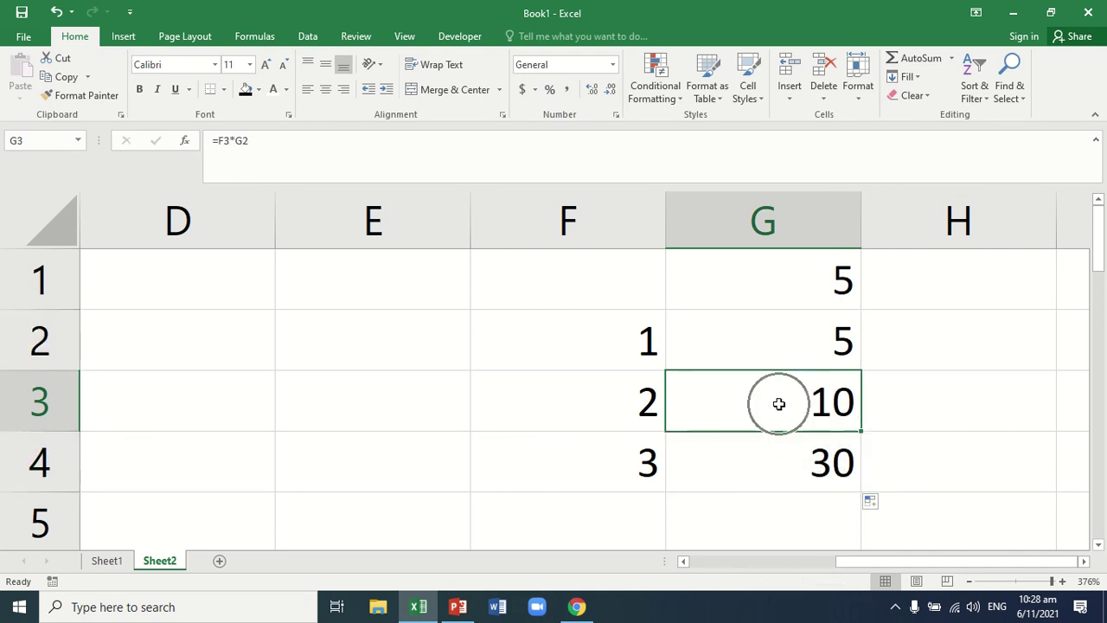
double_click(779, 403)
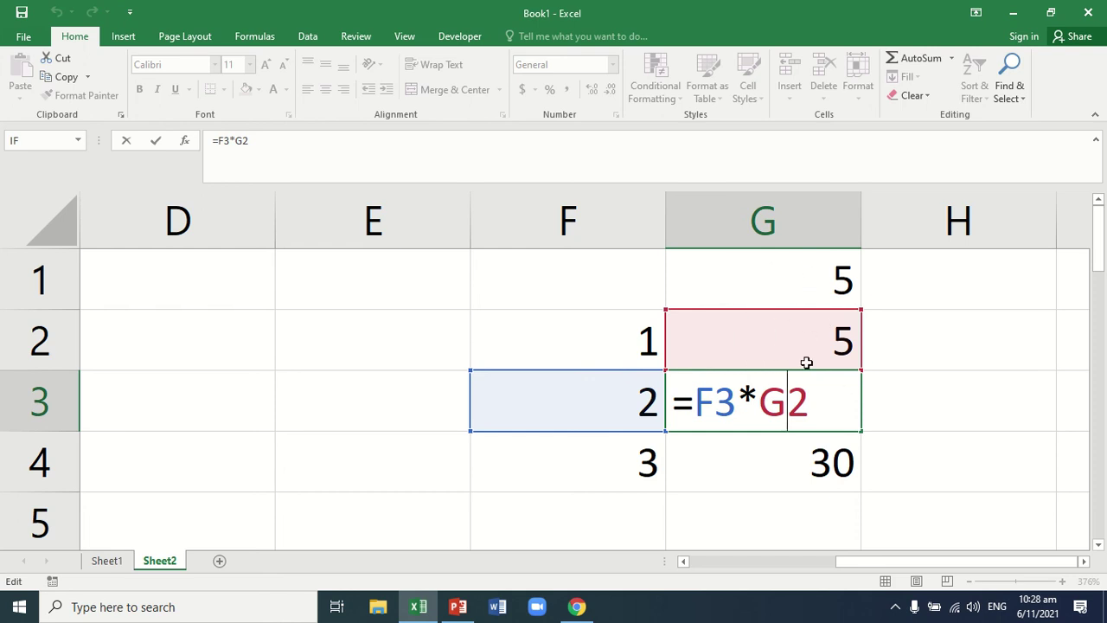
key("Return")
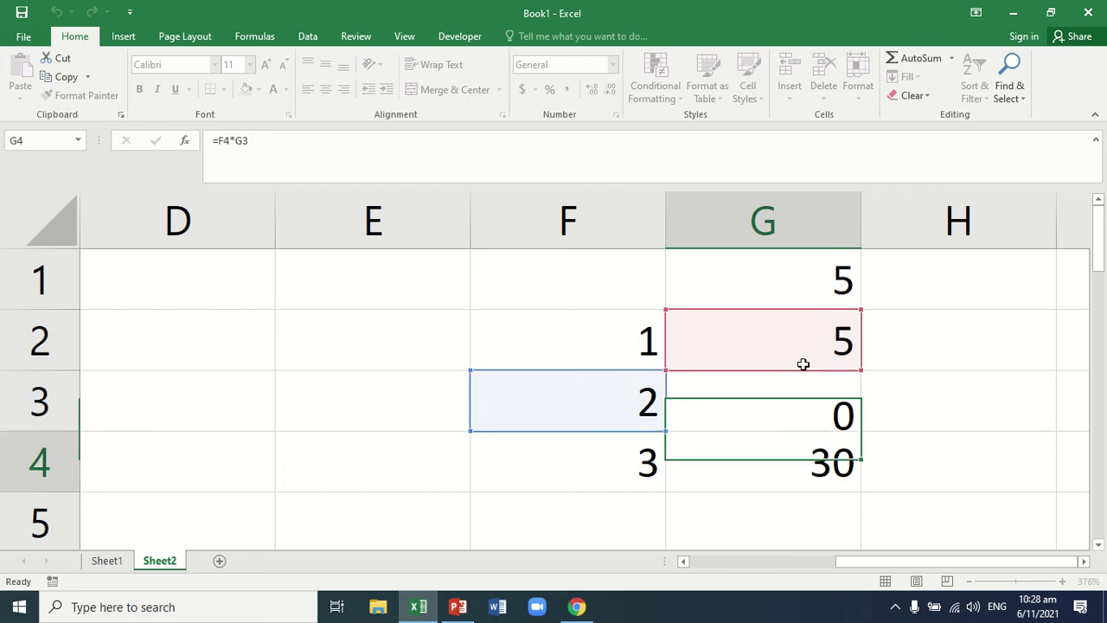
double_click(796, 456)
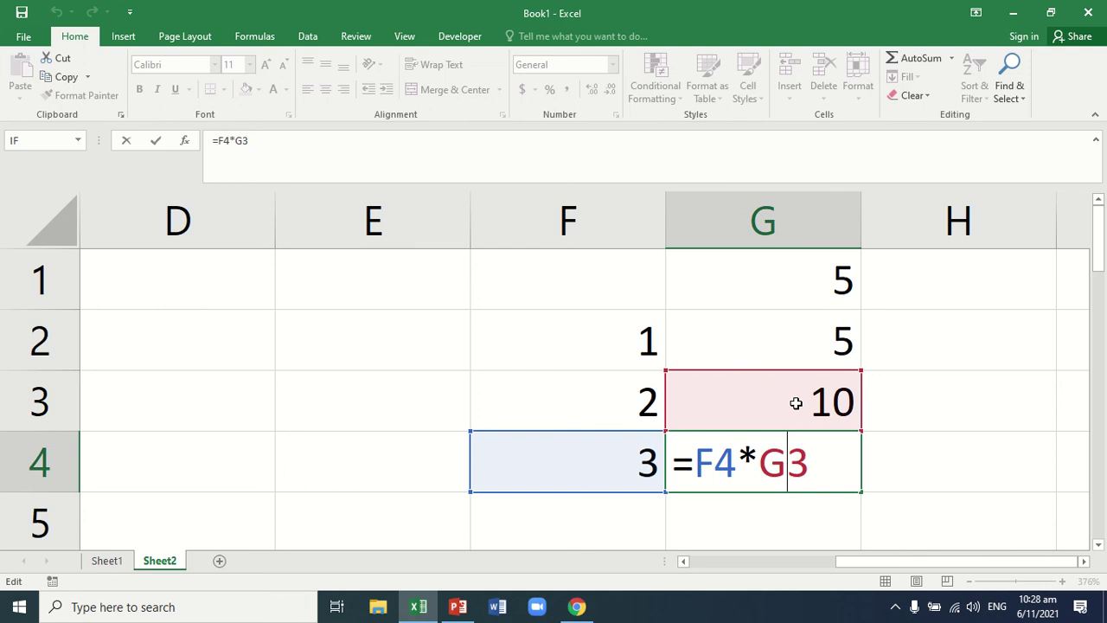
key("Return")
Step: Make the G1 reference absolute in G2's formula (=F2*$G$1) and autofill it down to G4
left_click_drag(1100, 266, 1100, 256)
left_click(801, 321)
type("=F2*G1")
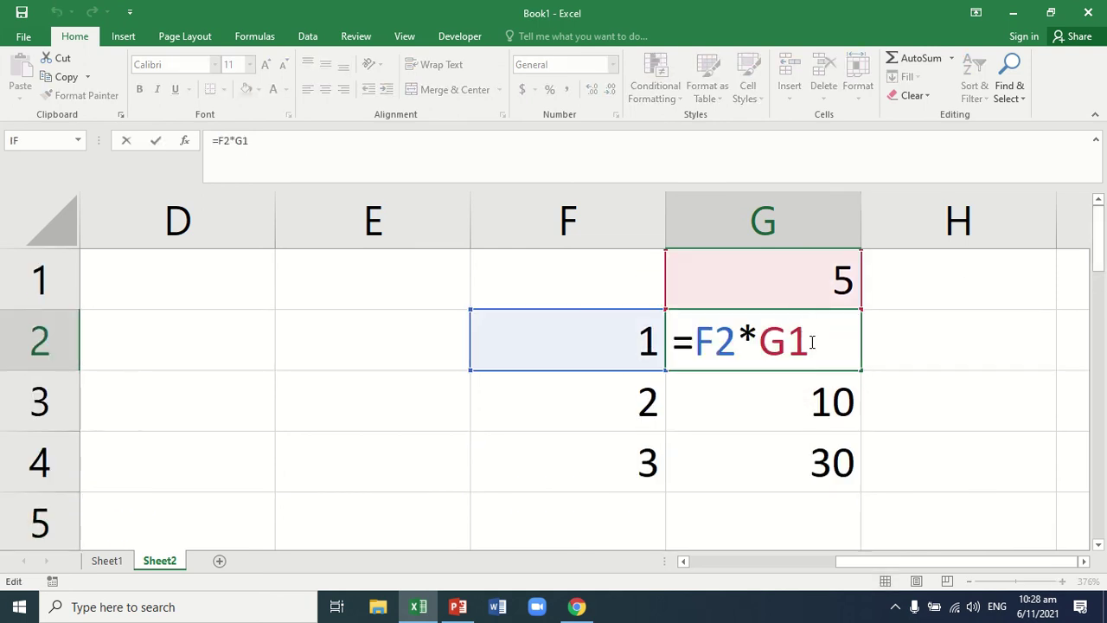
left_click_drag(812, 342, 761, 342)
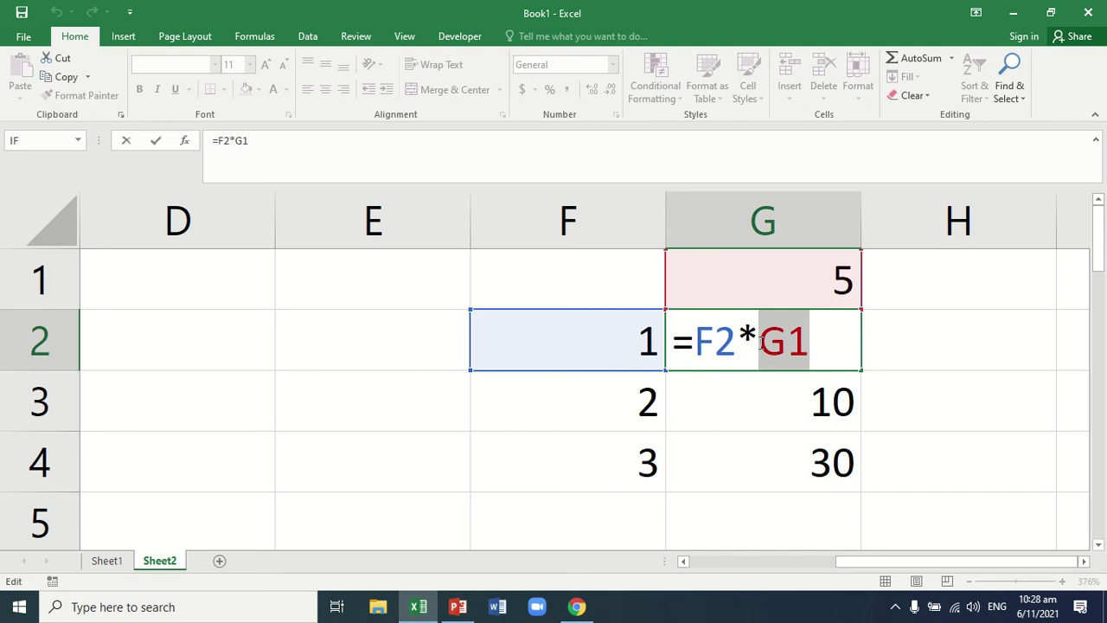
key("F4")
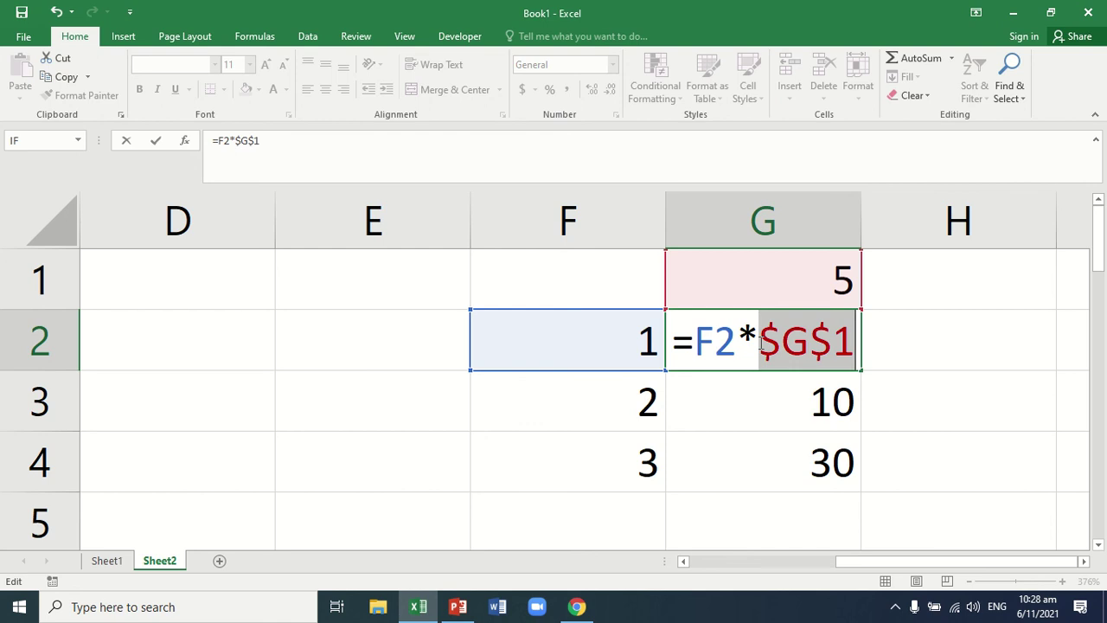
left_click(765, 342)
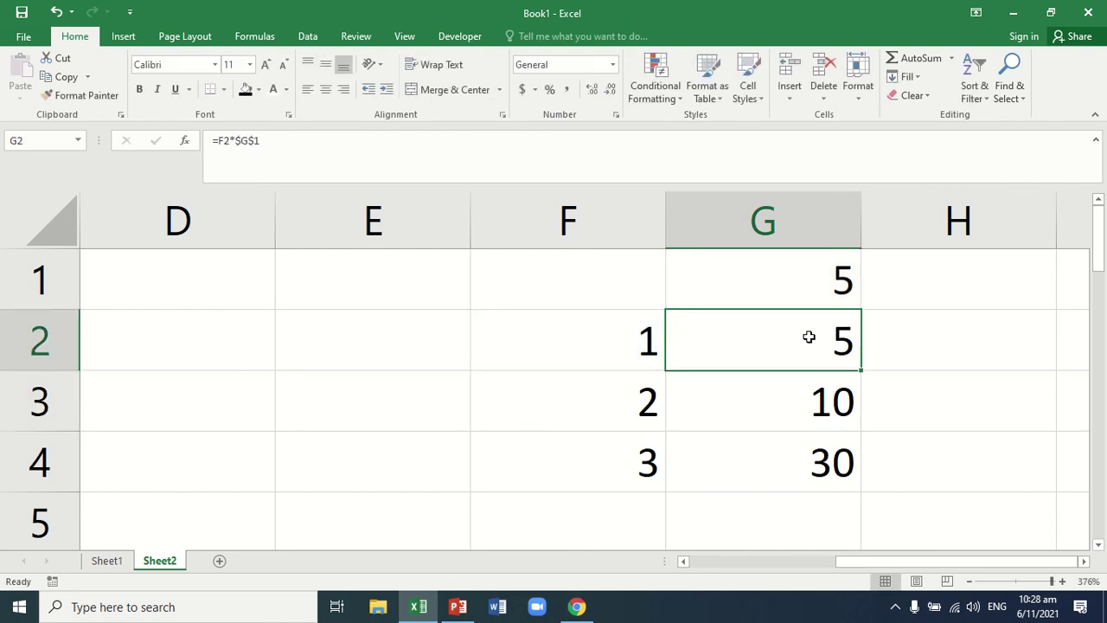
double_click(862, 370)
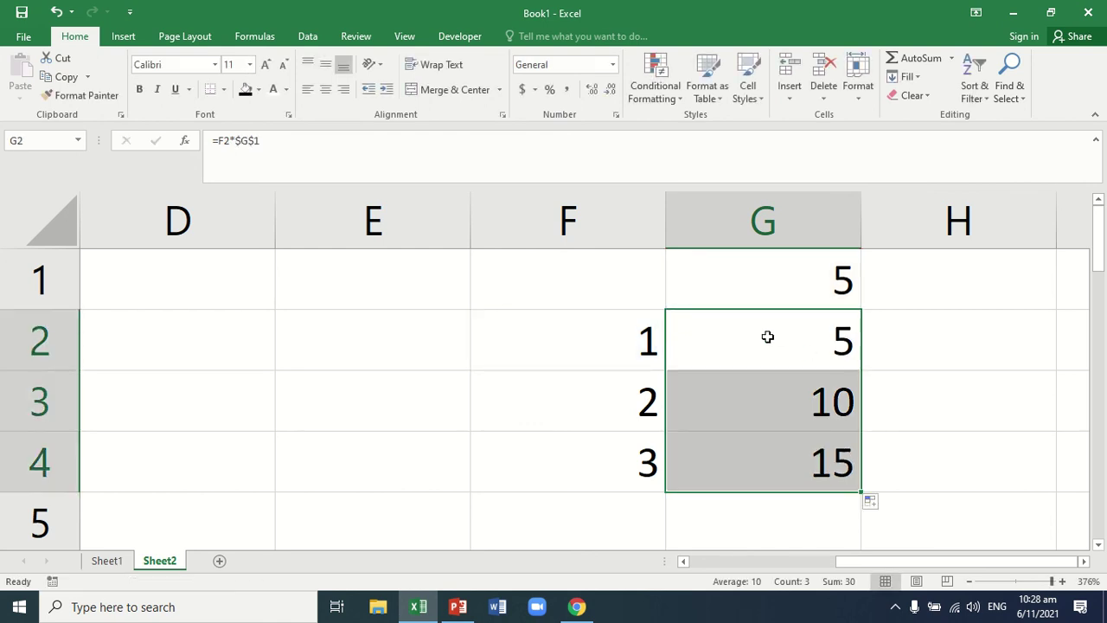
Step: Inspect the absolute reference in the formula of cell G2
left_click(769, 336)
double_click(769, 337)
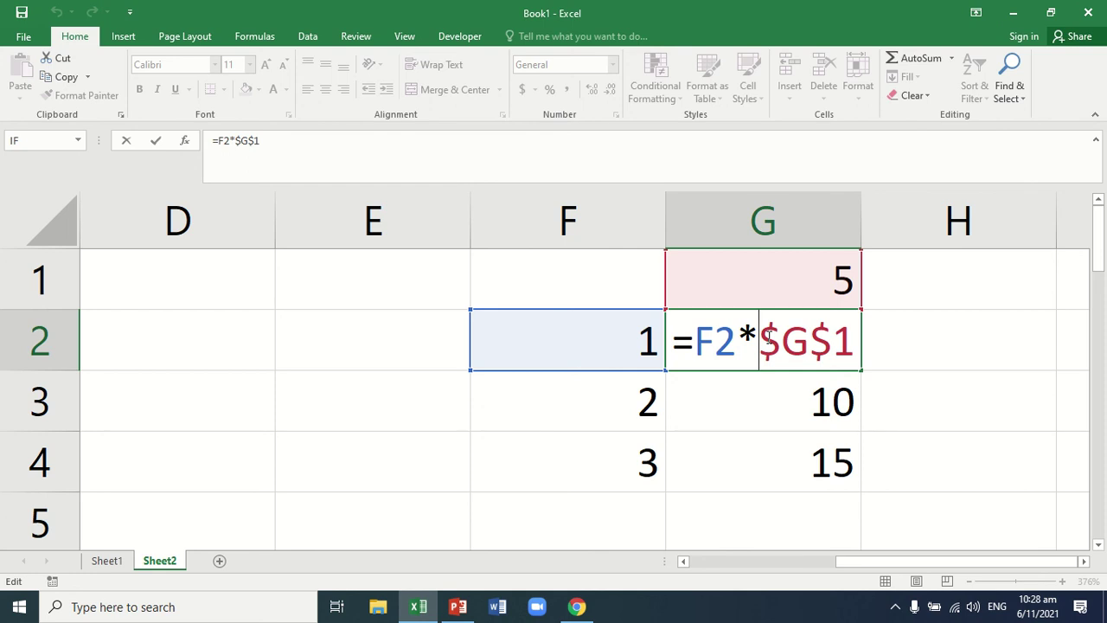
key("Return")
Step: Open the formula in cell C1 to examine its relative references
key("Up")
key("Up")
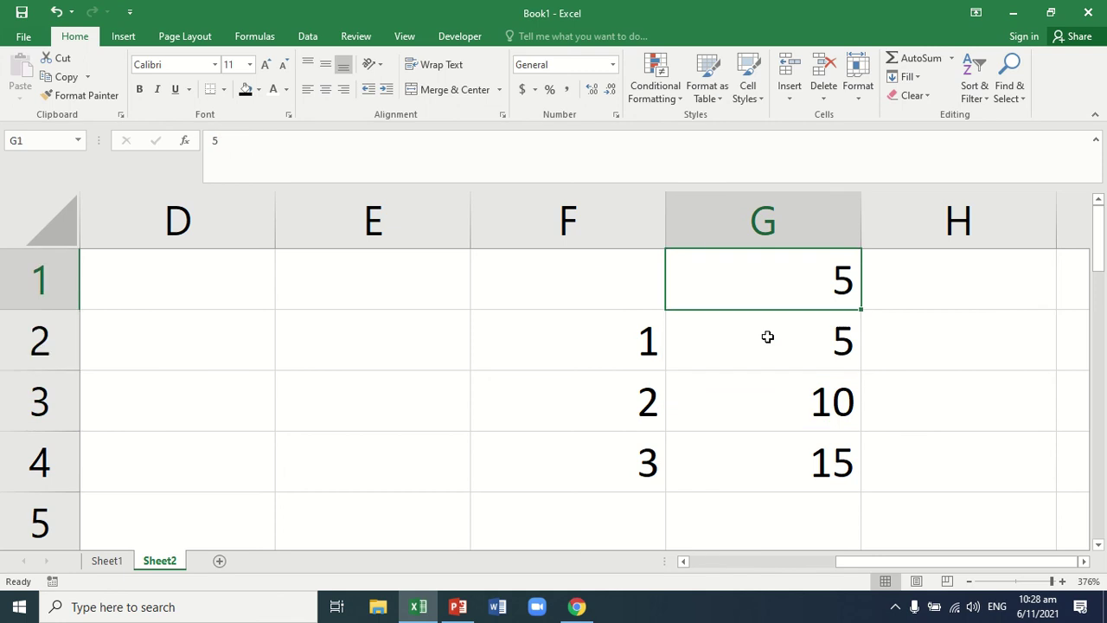
key("Left")
key("Left")
key("Left")
key("Left")
key("Left")
key("Left")
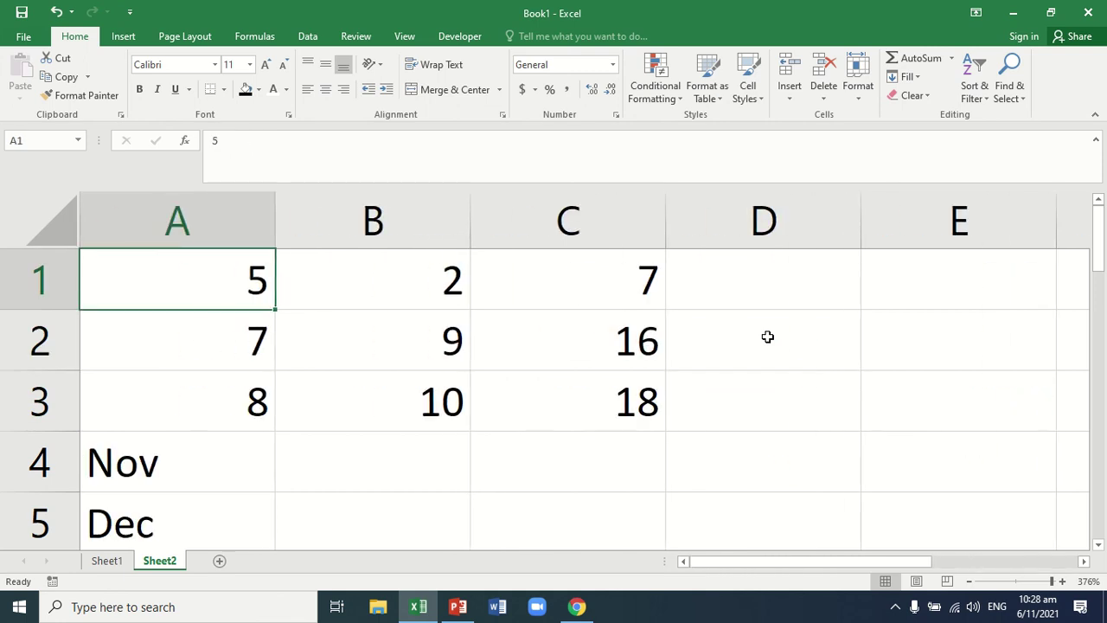
key("Right")
key("Right")
double_click(592, 281)
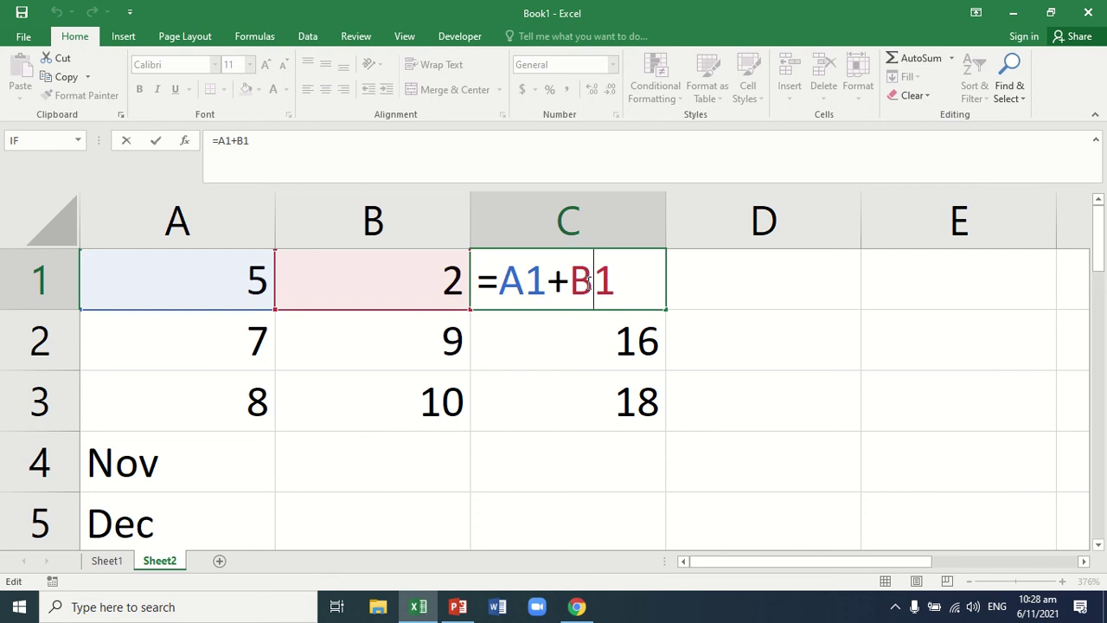
mouse_move(548, 8)
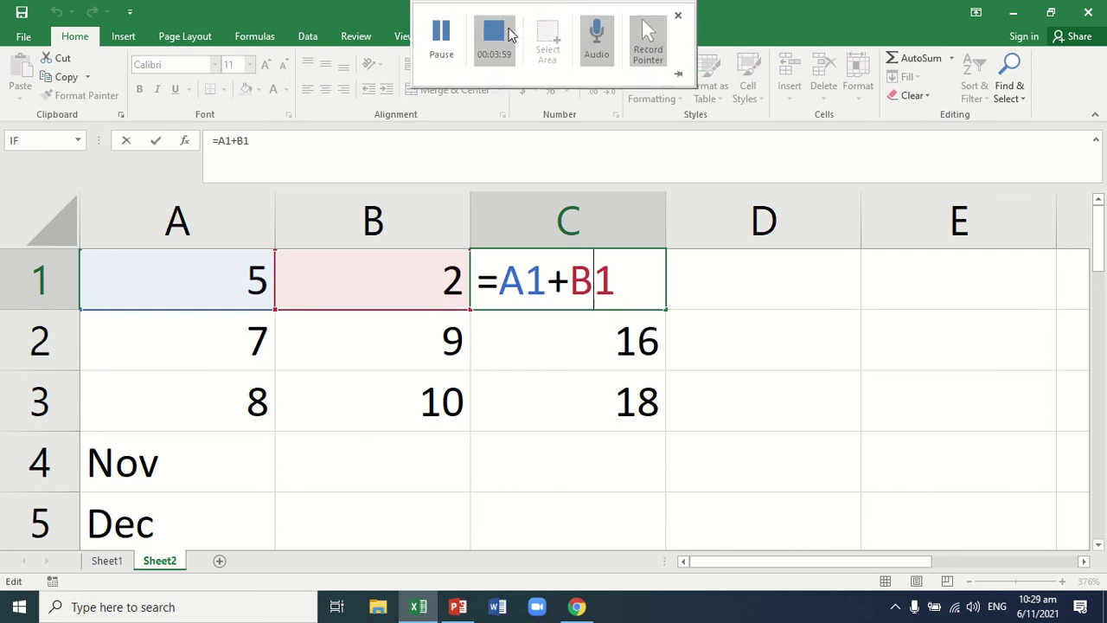